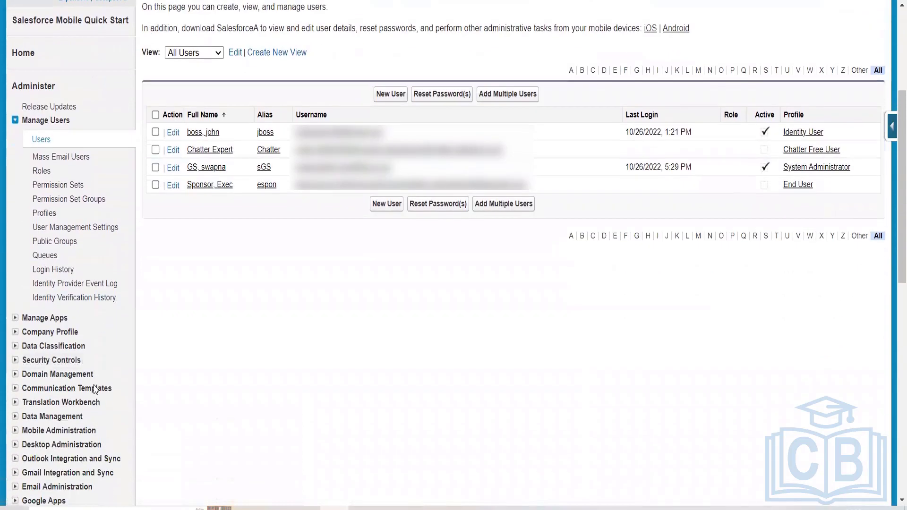
# Collapse the Manage Users section and look over the Data Classification options in the setup navigation
pyautogui.click(14, 121)
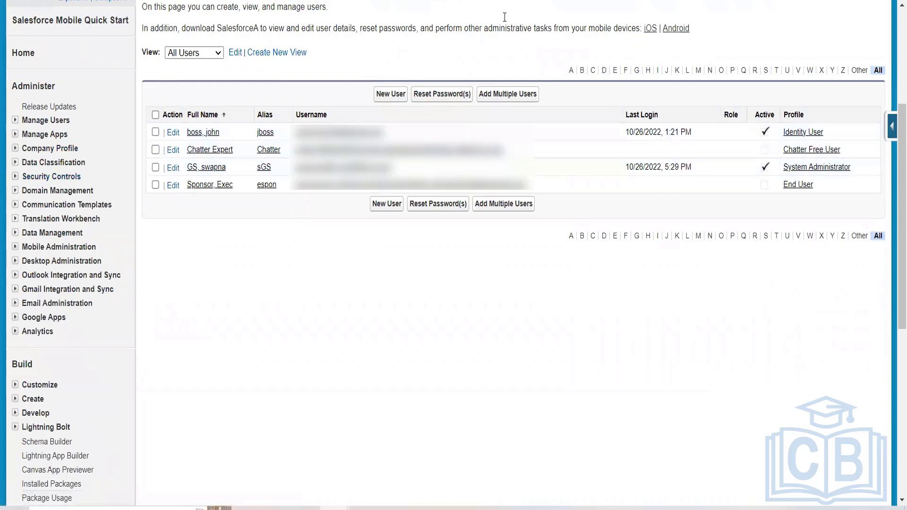
pyautogui.click(15, 163)
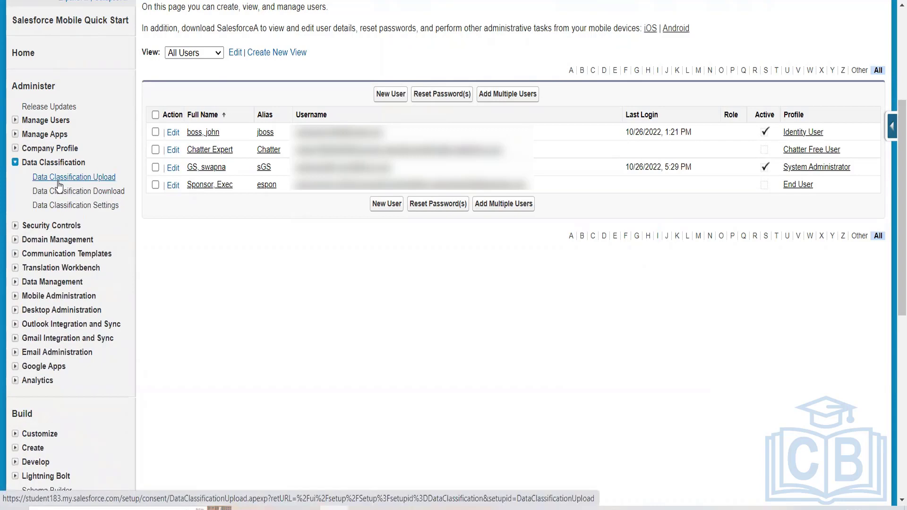
pyautogui.click(15, 162)
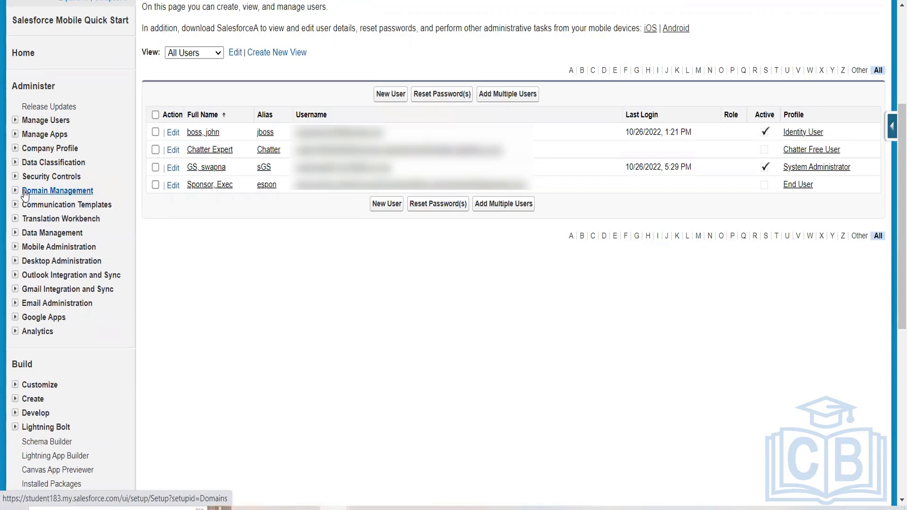
# Expand Security Controls in the setup navigation and open the Security Alerts page
pyautogui.click(16, 177)
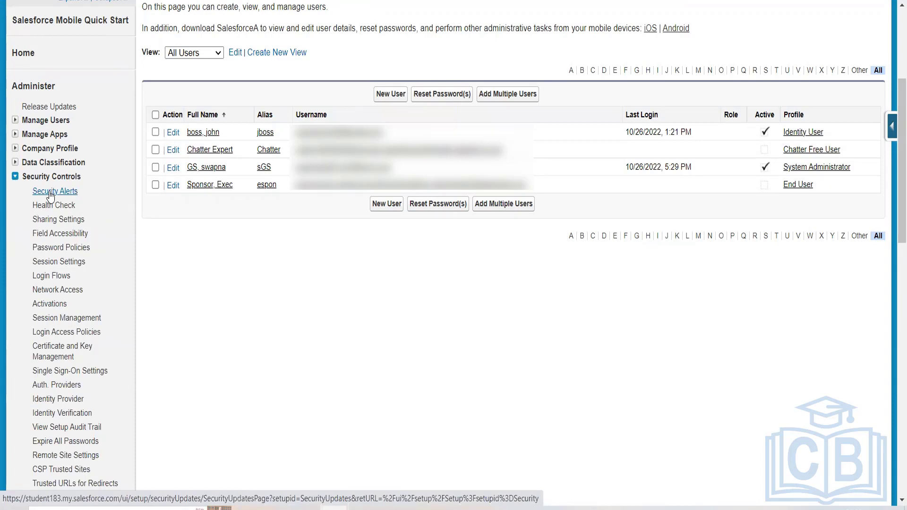
pyautogui.scroll(-3, 55, 284)
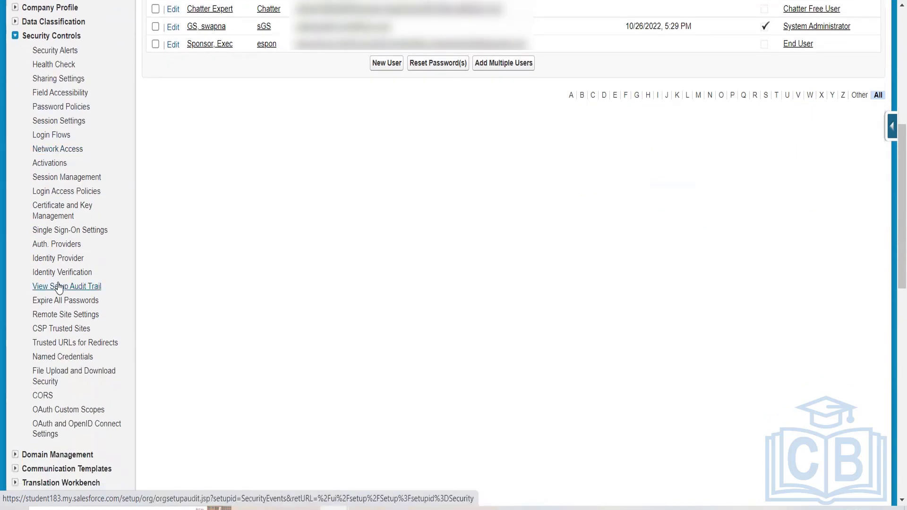
pyautogui.click(58, 286)
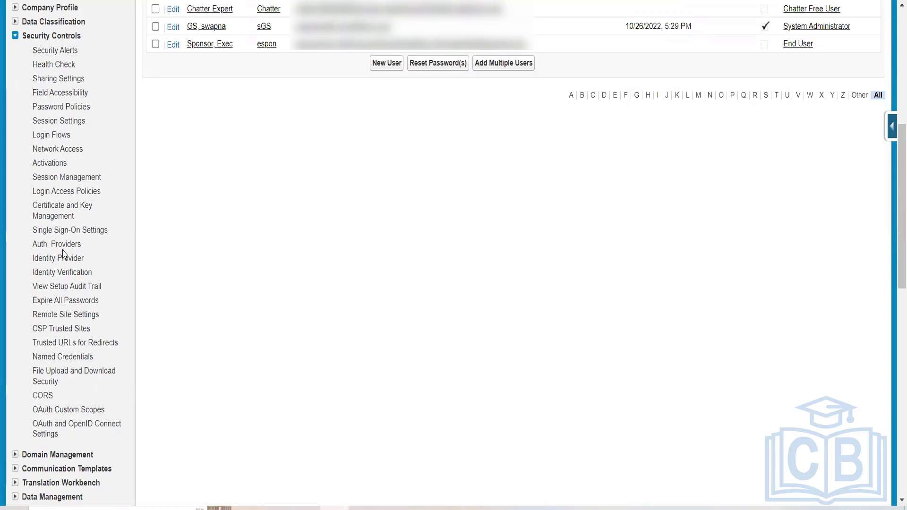
pyautogui.click(54, 55)
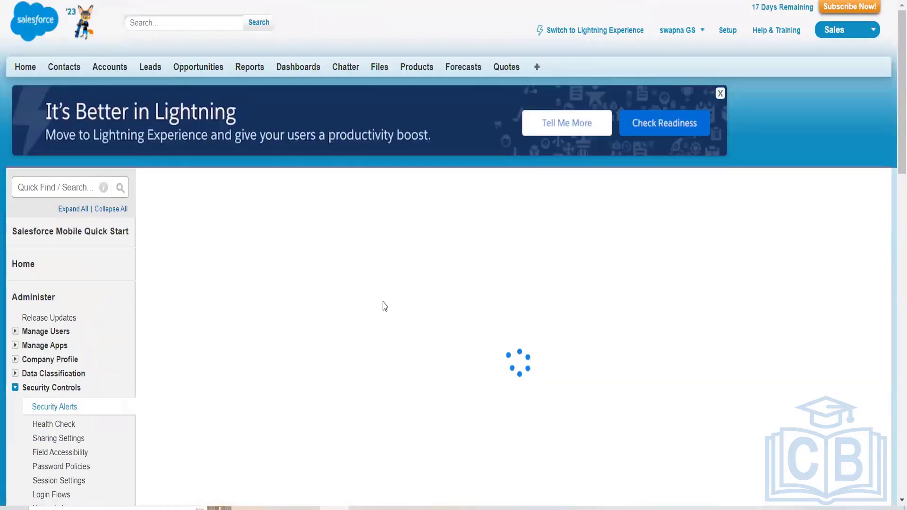
pyautogui.scroll(-2, 385, 306)
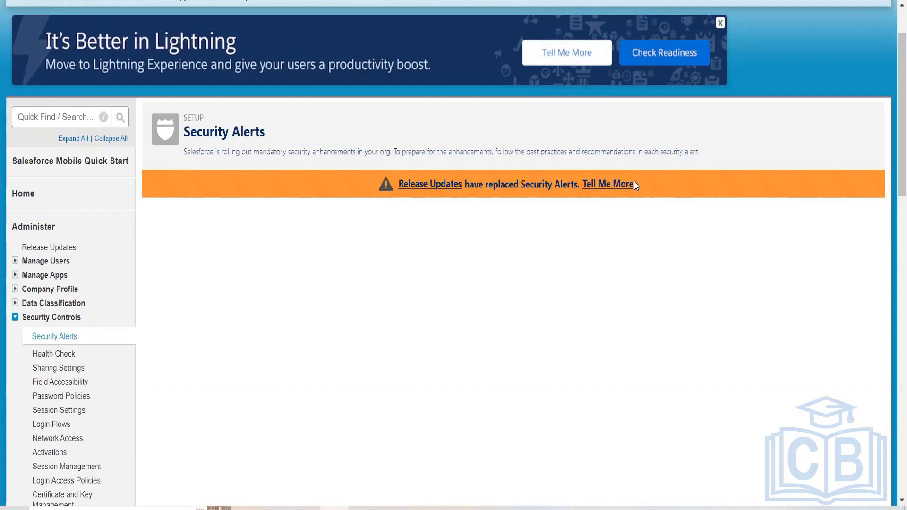
# Open the Release Updates page from the Security Alerts notice and skim the first updates needing action
pyautogui.click(411, 184)
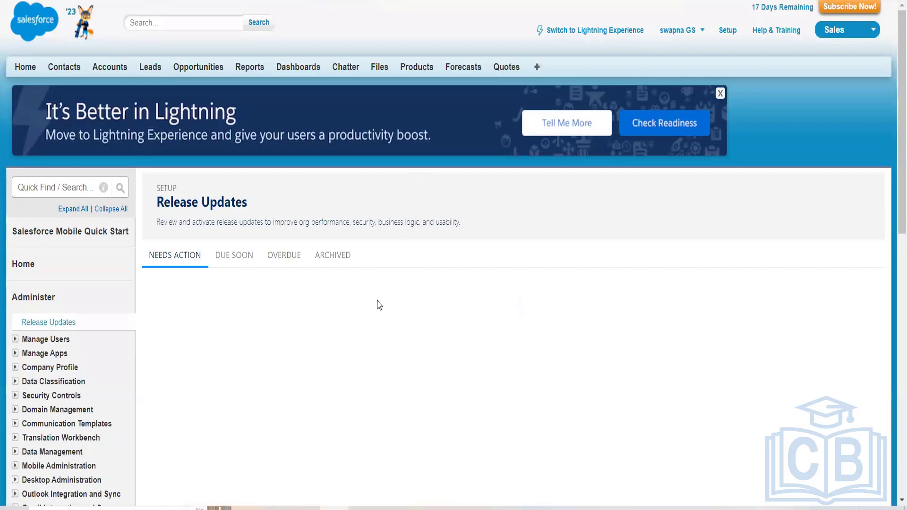
pyautogui.scroll(-3, 379, 307)
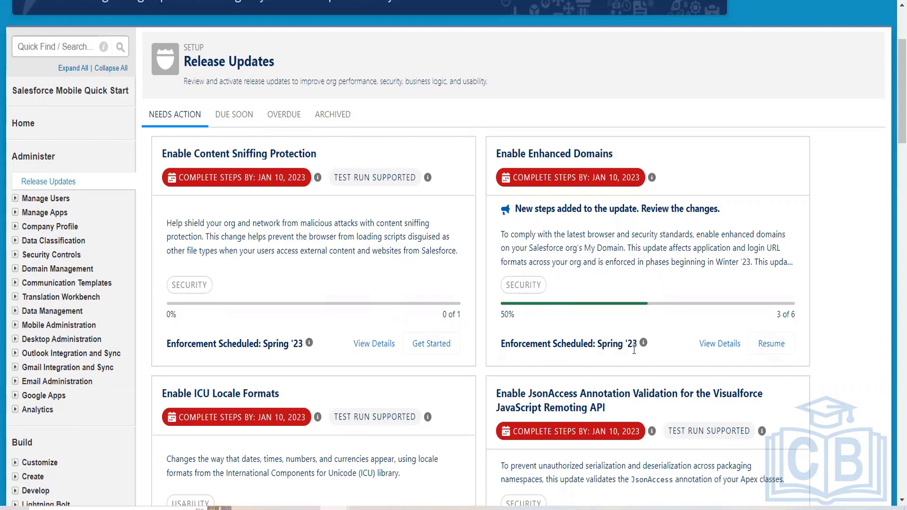
pyautogui.scroll(-3, 634, 349)
pyautogui.scroll(3, 634, 349)
pyautogui.scroll(-5, 557, 364)
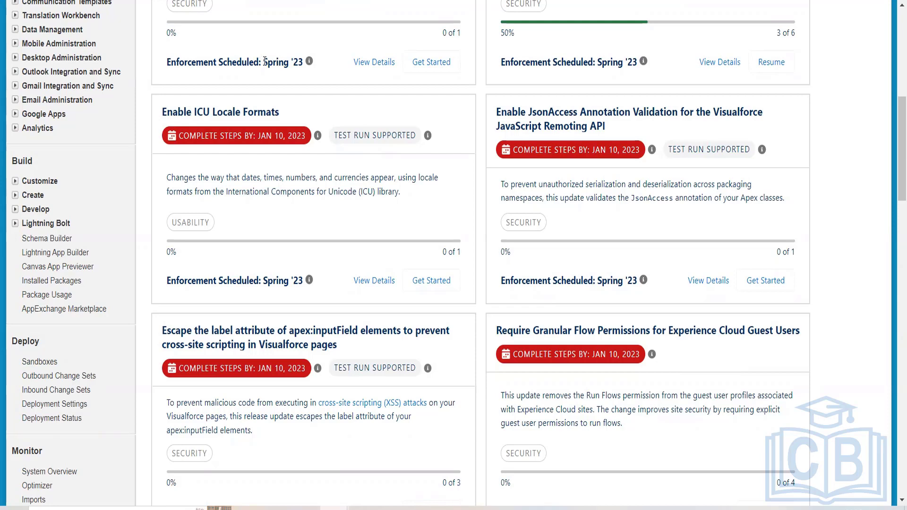
# Examine the enforcement schedule of Enable Content Sniffing Protection and the Enable Enhanced Domains update
pyautogui.moveTo(262, 62); pyautogui.dragTo(309, 68)
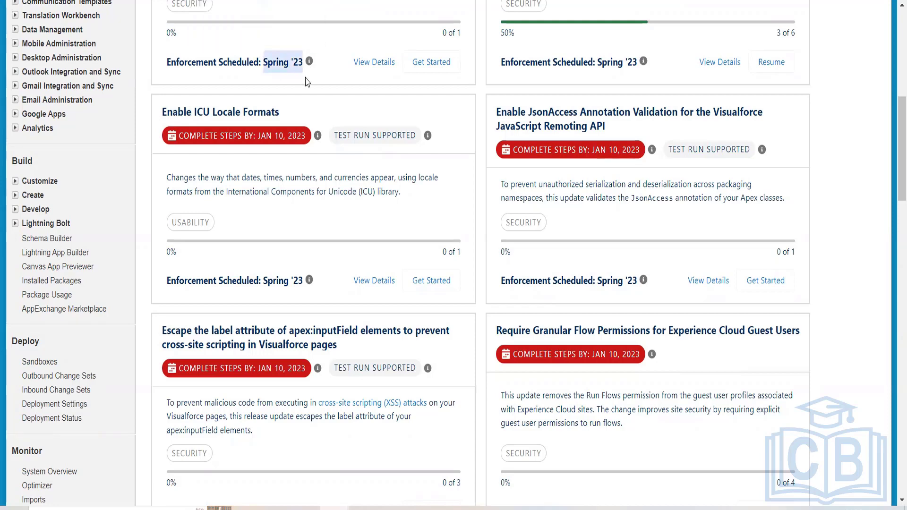
pyautogui.scroll(2, 306, 82)
pyautogui.moveTo(310, 132)
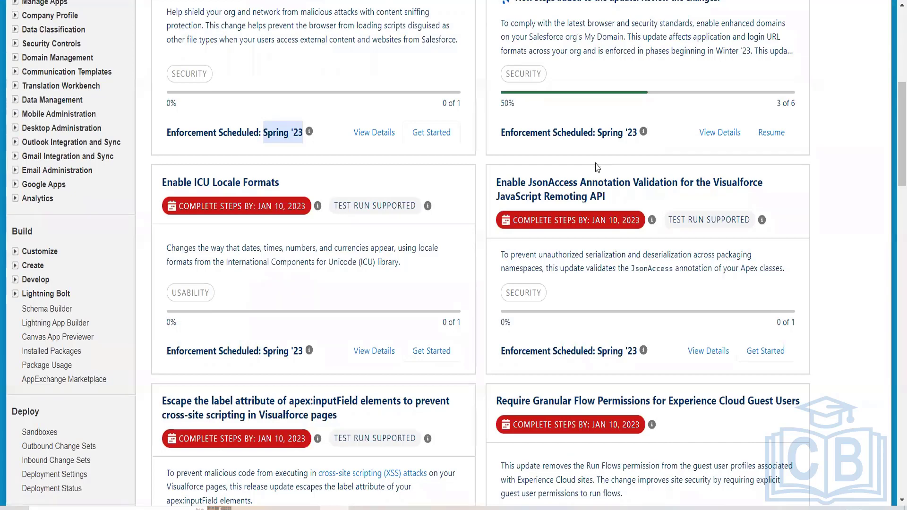
pyautogui.scroll(4, 538, 200)
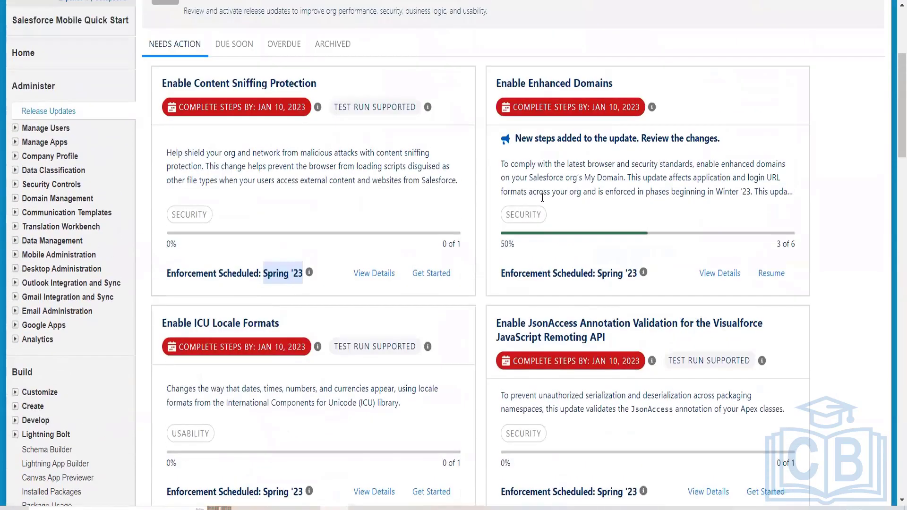
pyautogui.scroll(2, 542, 196)
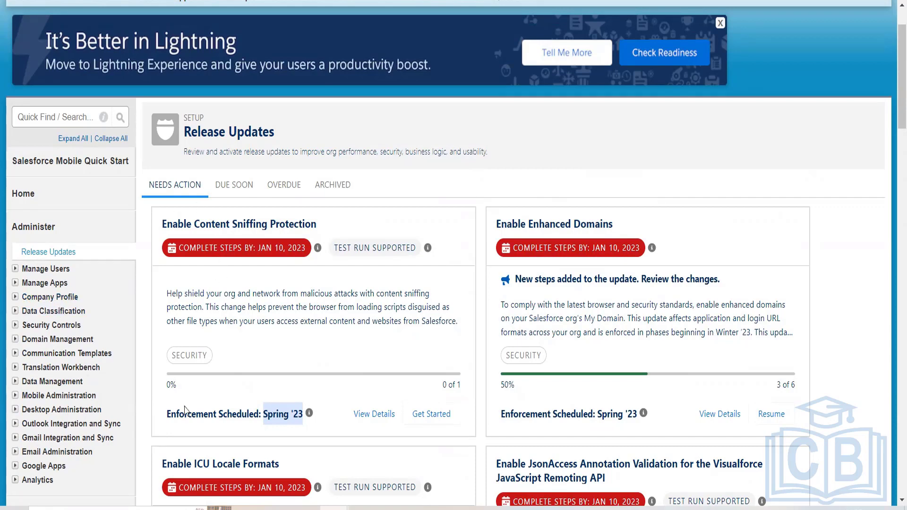
pyautogui.scroll(-1, 217, 457)
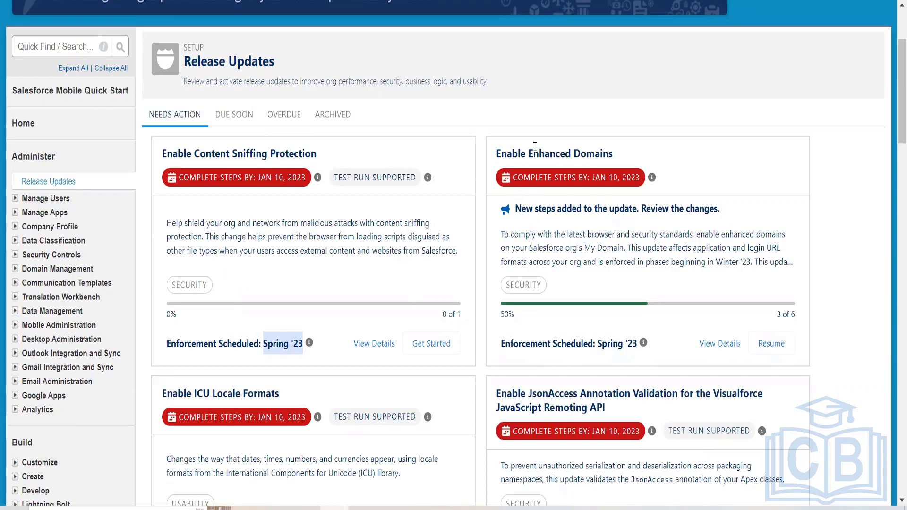
pyautogui.moveTo(560, 153); pyautogui.dragTo(621, 158)
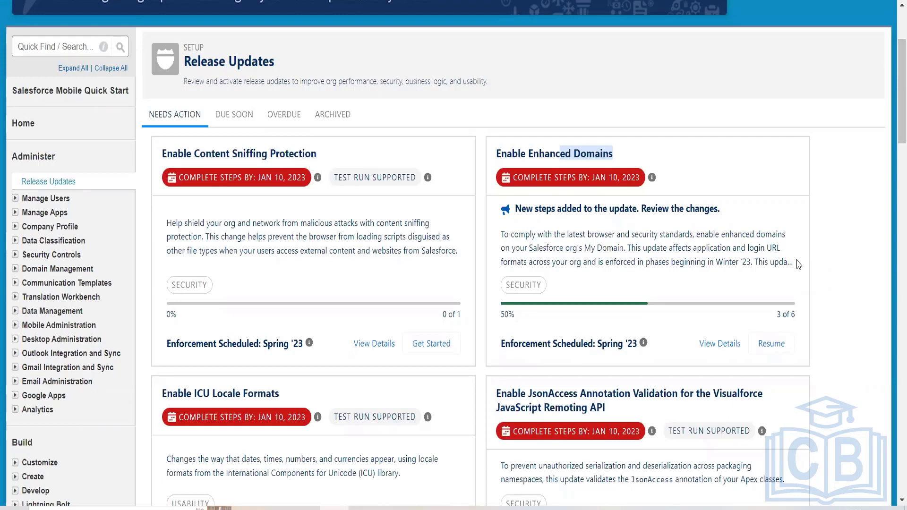
# Review the remaining release updates under Needs Action through to the end of the list
pyautogui.scroll(-3, 580, 381)
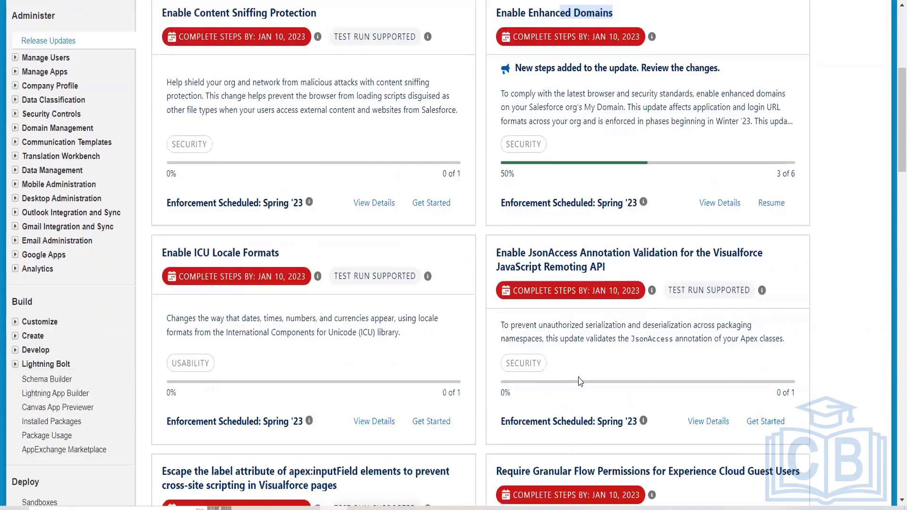
pyautogui.scroll(-5, 580, 382)
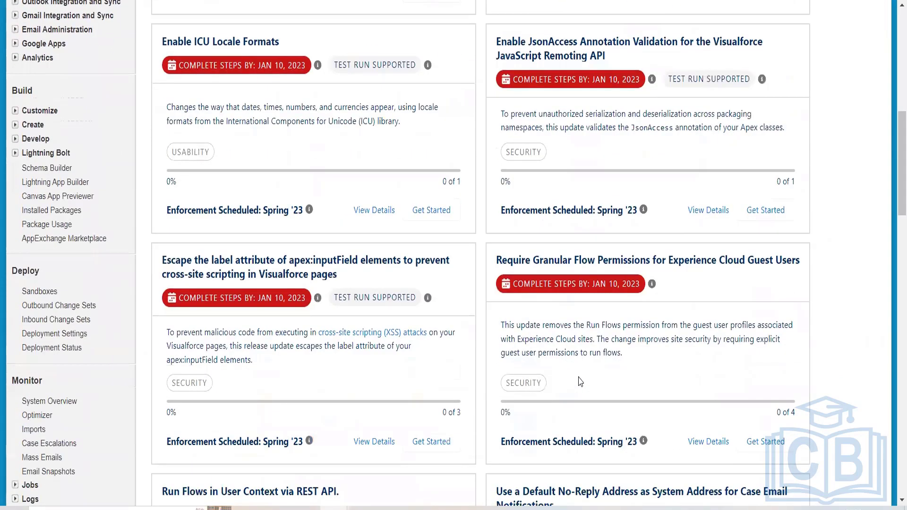
pyautogui.scroll(-2, 580, 382)
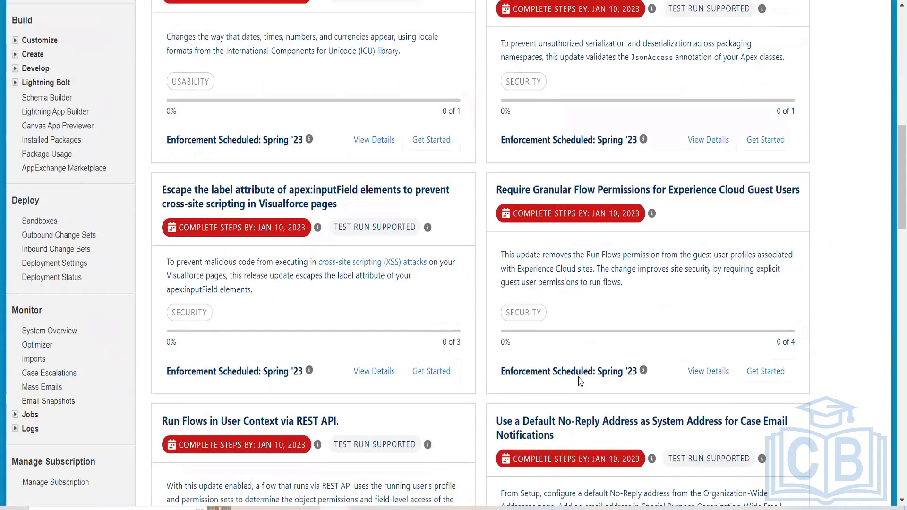
pyautogui.scroll(-2, 580, 382)
pyautogui.scroll(-4, 580, 381)
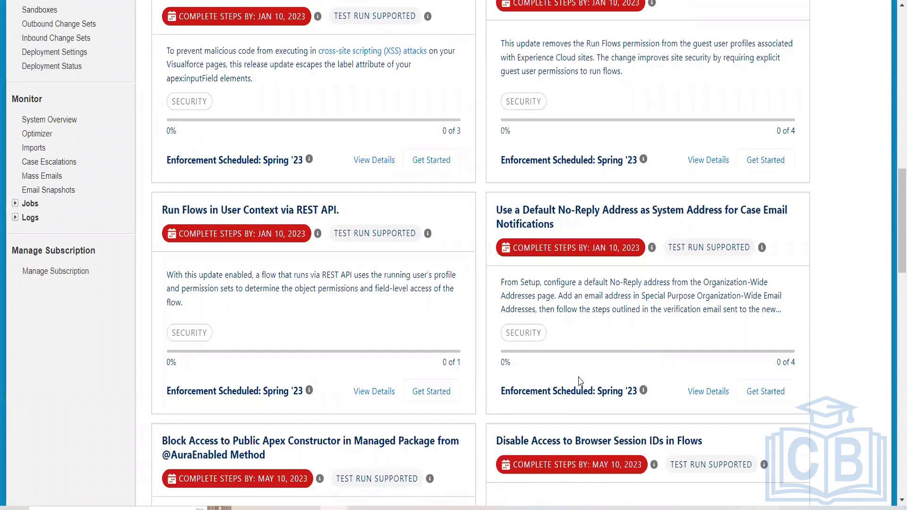
pyautogui.scroll(-6, 580, 381)
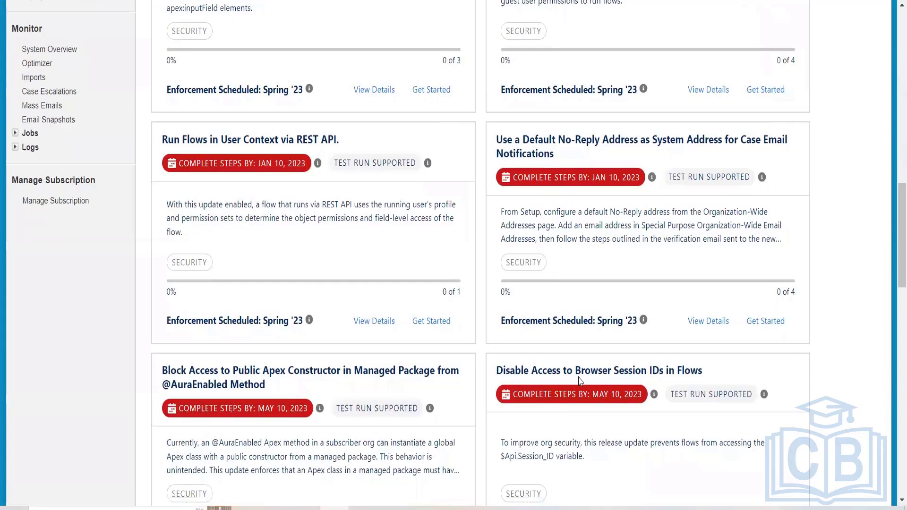
pyautogui.scroll(-4, 580, 382)
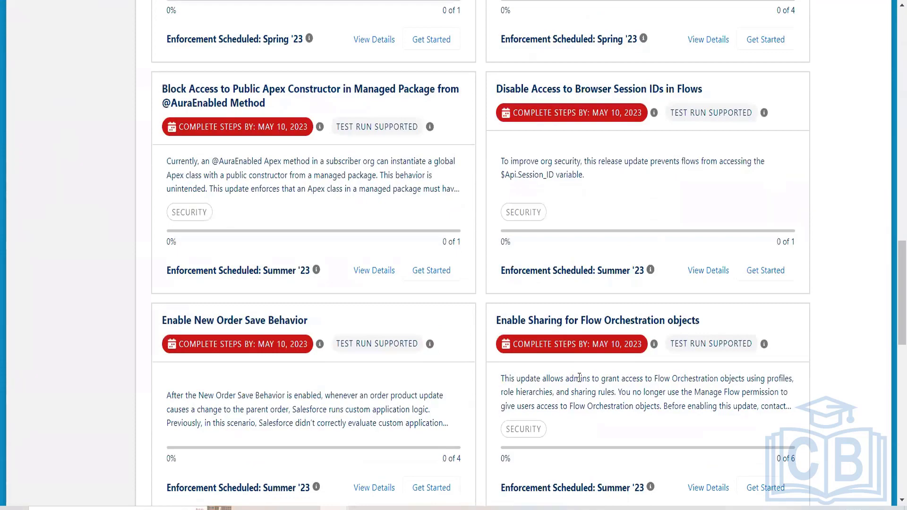
pyautogui.scroll(-2, 579, 377)
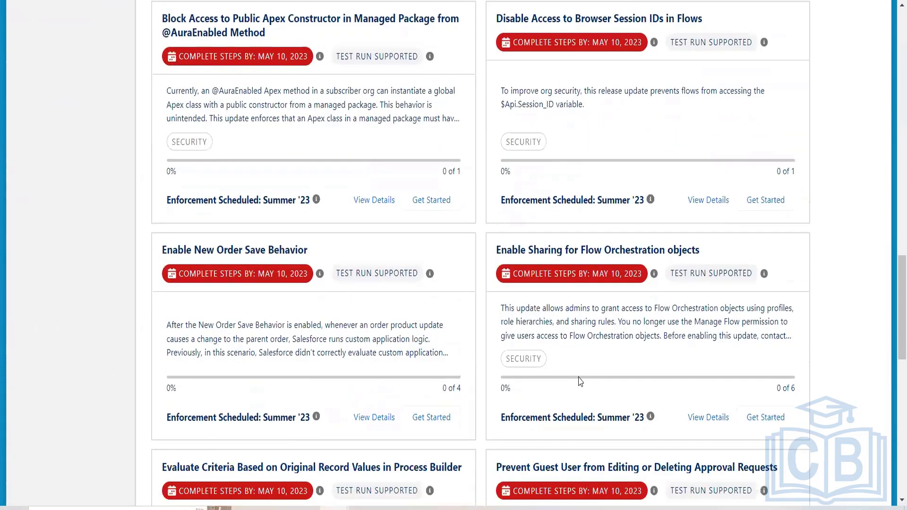
pyautogui.scroll(-6, 580, 382)
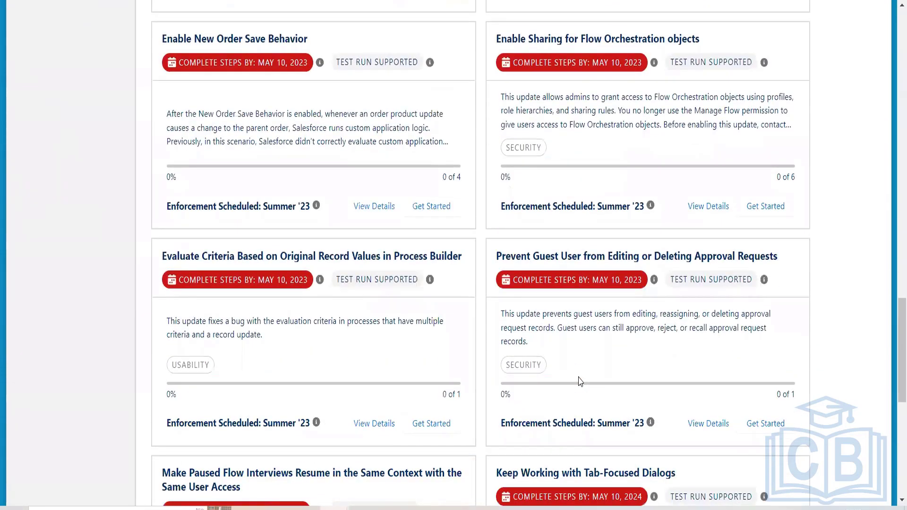
pyautogui.scroll(-11, 580, 382)
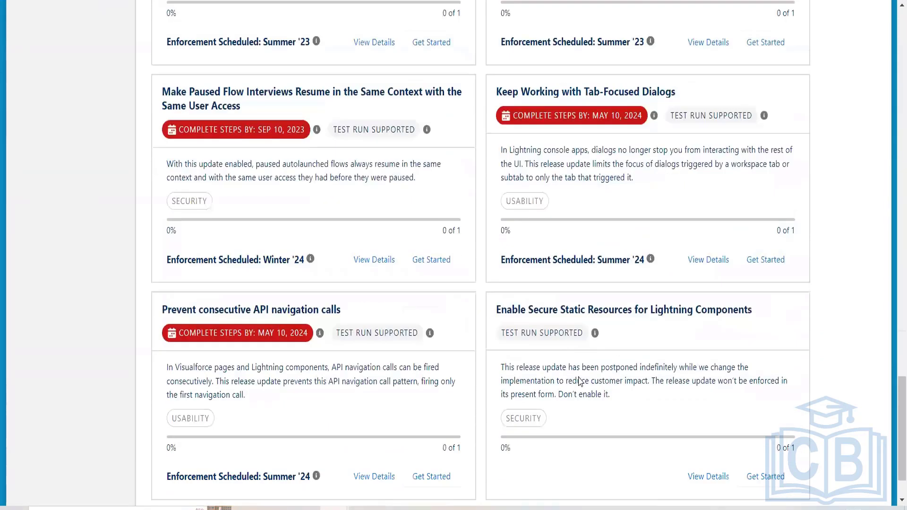
pyautogui.scroll(-2, 580, 381)
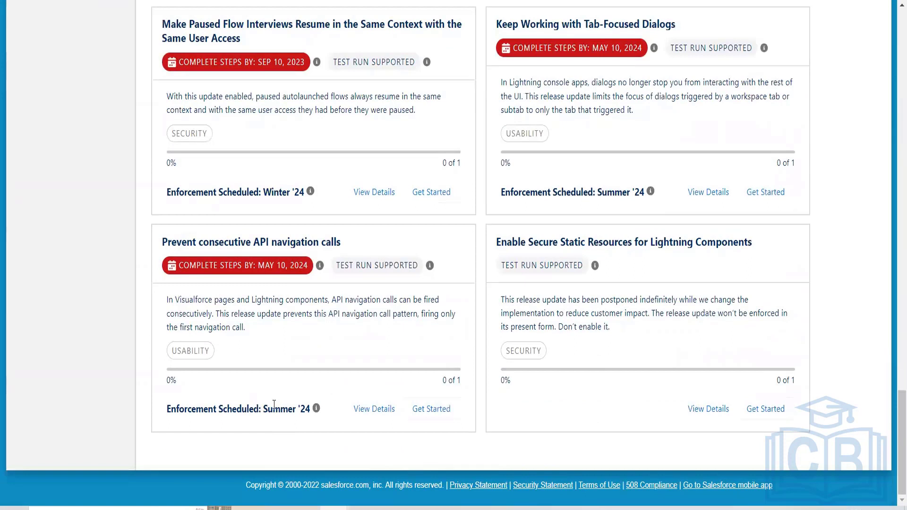
# Compare the enforcement schedules of the last listed updates, including Prevent consecutive API navigation calls and Make Paused Flow Interviews Resume, and look back over the earlier ones
pyautogui.moveTo(261, 407); pyautogui.dragTo(312, 409)
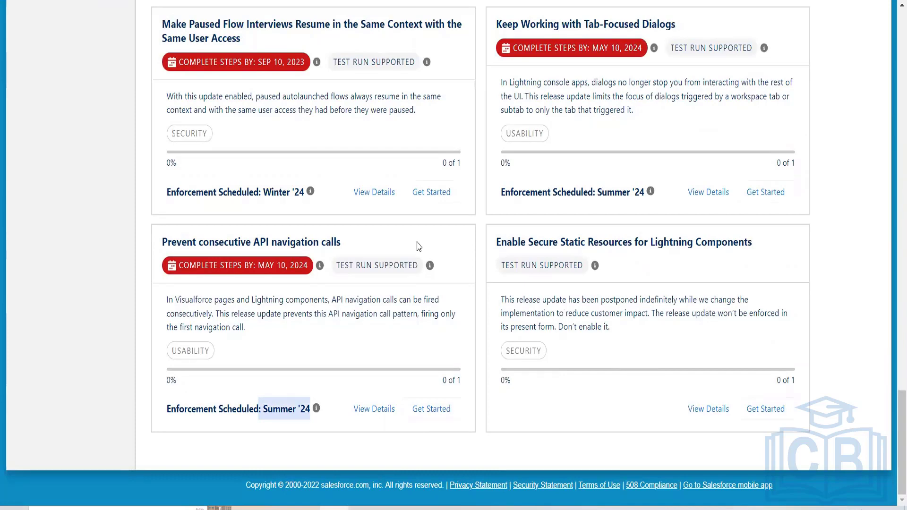
pyautogui.moveTo(263, 192); pyautogui.dragTo(297, 191)
pyautogui.scroll(3, 458, 280)
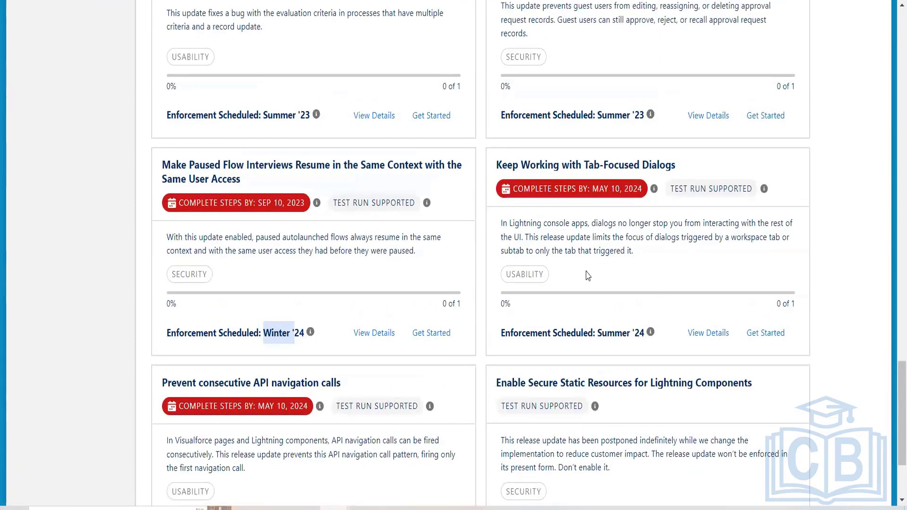
pyautogui.scroll(1, 587, 276)
pyautogui.scroll(-1, 614, 425)
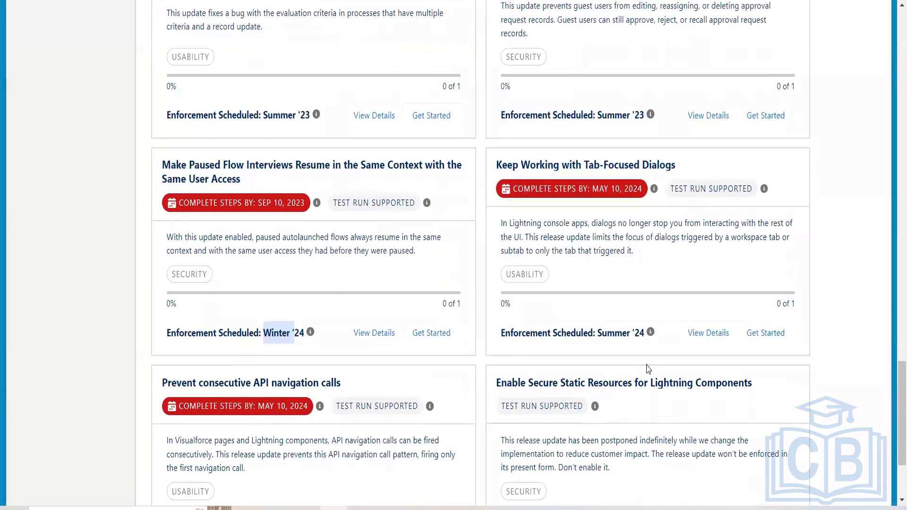
pyautogui.moveTo(650, 333)
pyautogui.scroll(1, 422, 324)
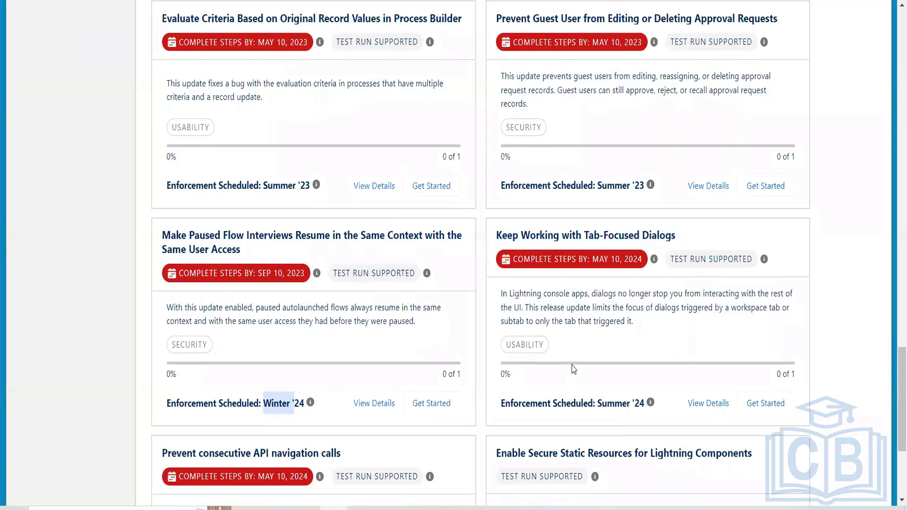
pyautogui.scroll(-3, 573, 369)
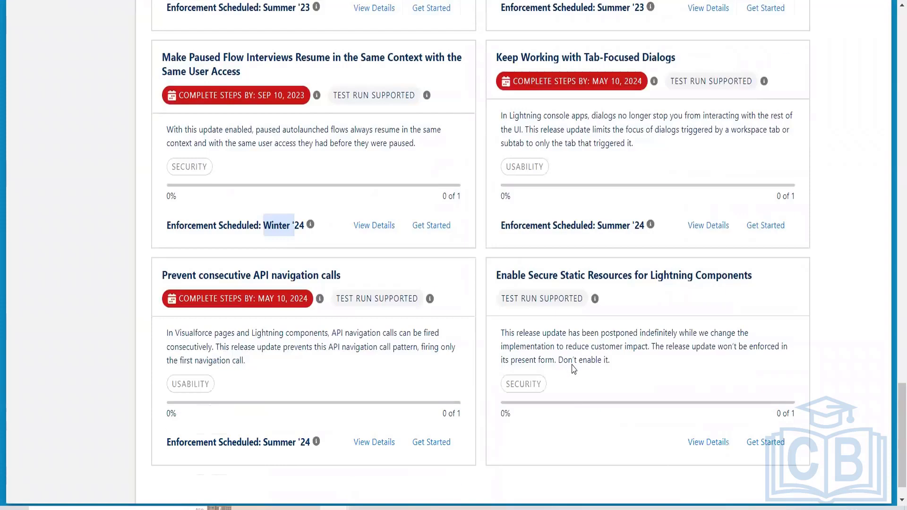
pyautogui.scroll(4, 573, 367)
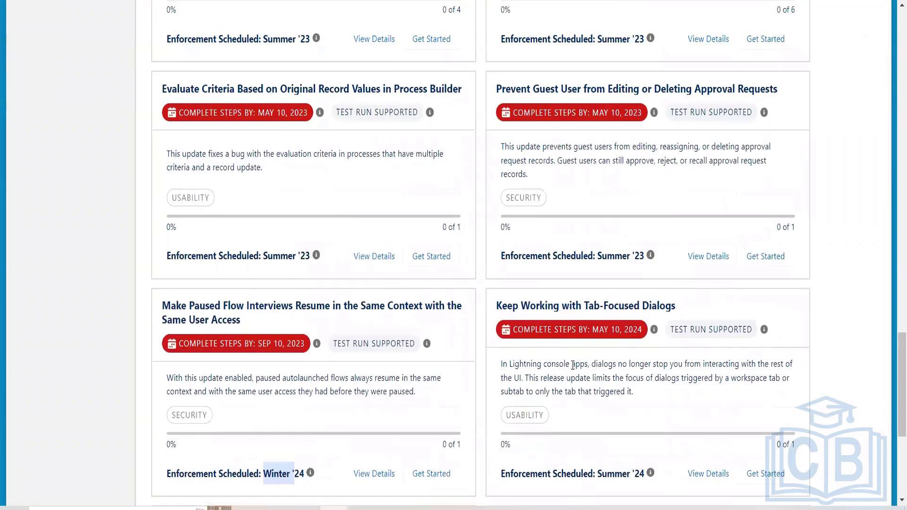
pyautogui.scroll(9, 573, 366)
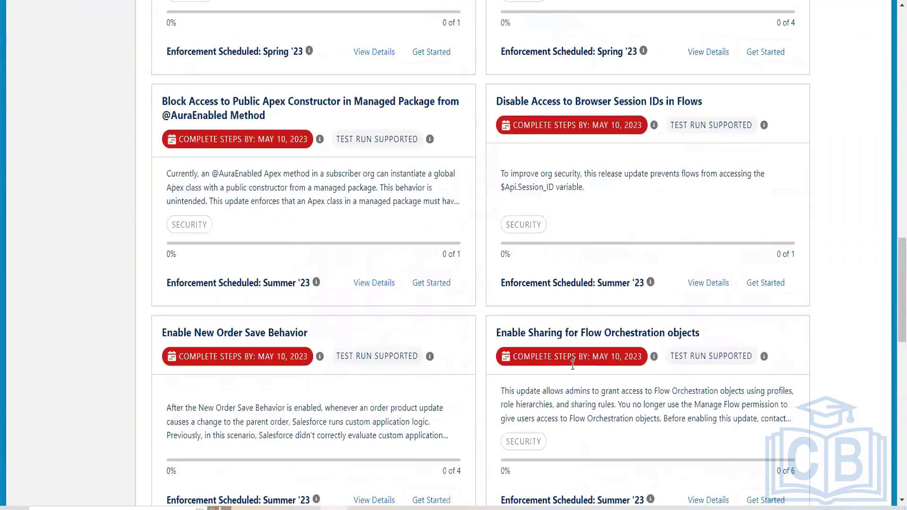
pyautogui.scroll(11, 573, 365)
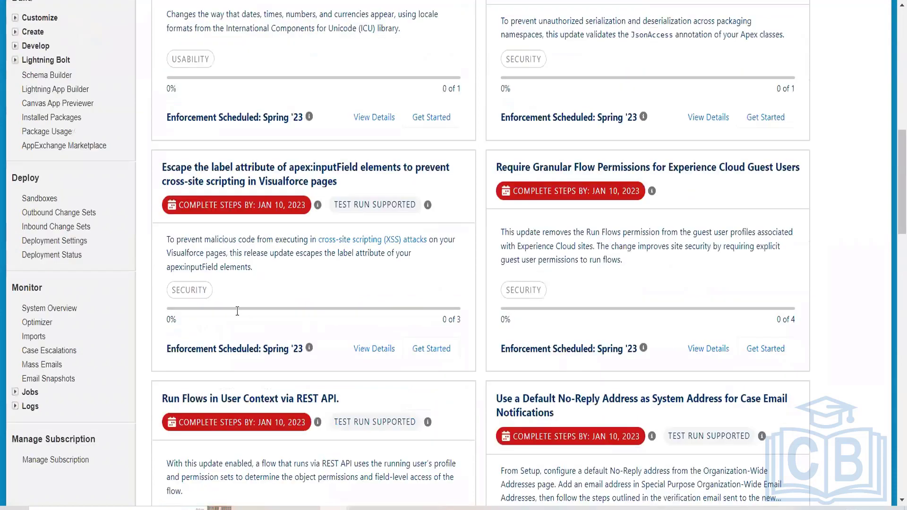
# Check the Due Soon and Overdue categories of the release updates
pyautogui.scroll(4, 215, 311)
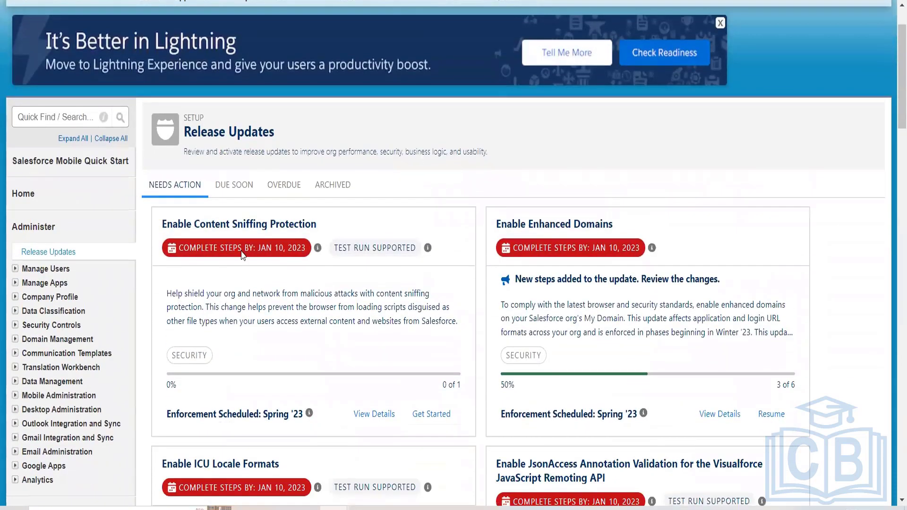
pyautogui.click(233, 186)
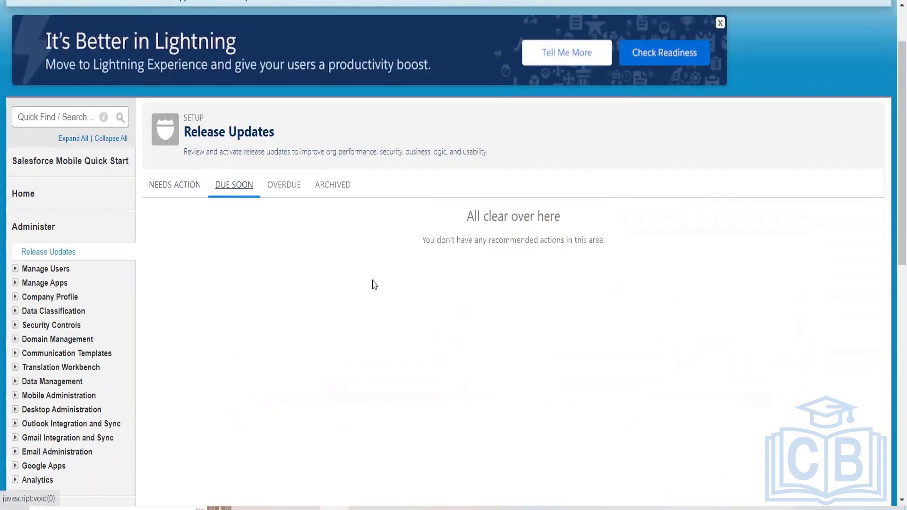
pyautogui.scroll(-5, 373, 285)
pyautogui.scroll(5, 373, 285)
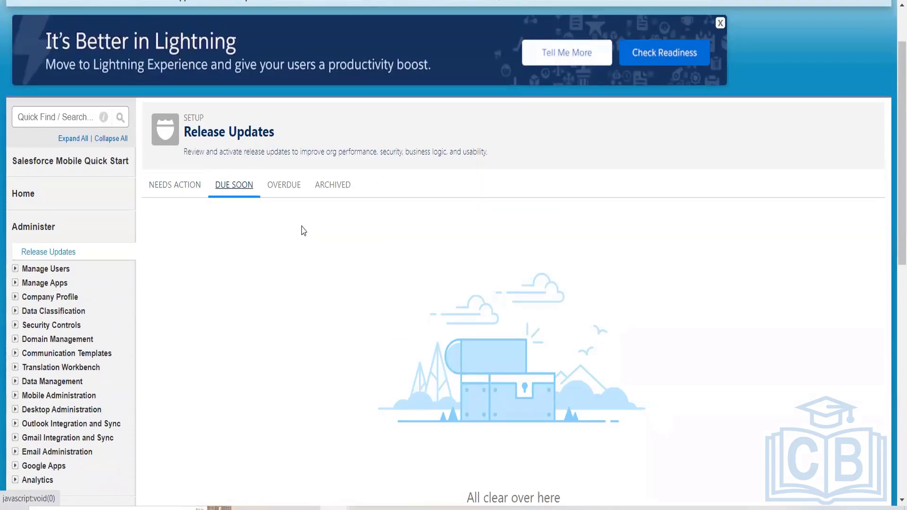
pyautogui.click(280, 195)
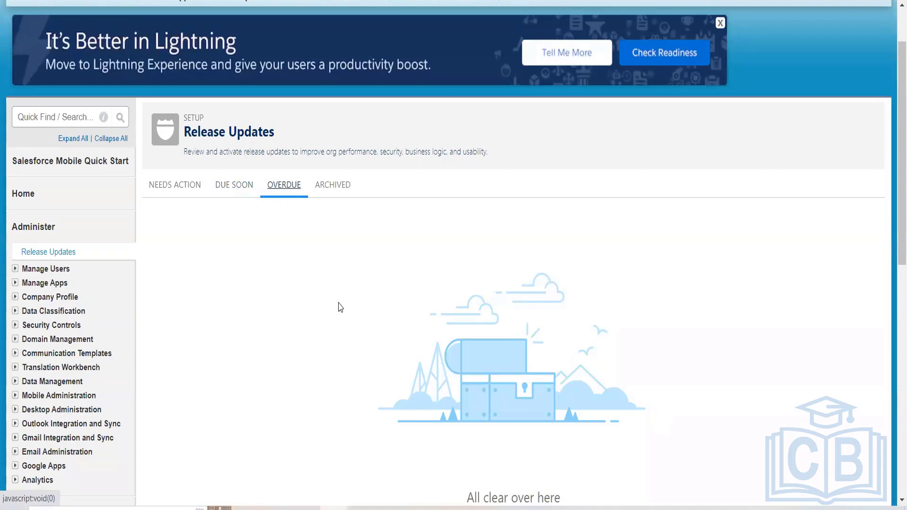
# Review the archived release updates from the first entry through to the end of the list
pyautogui.click(327, 189)
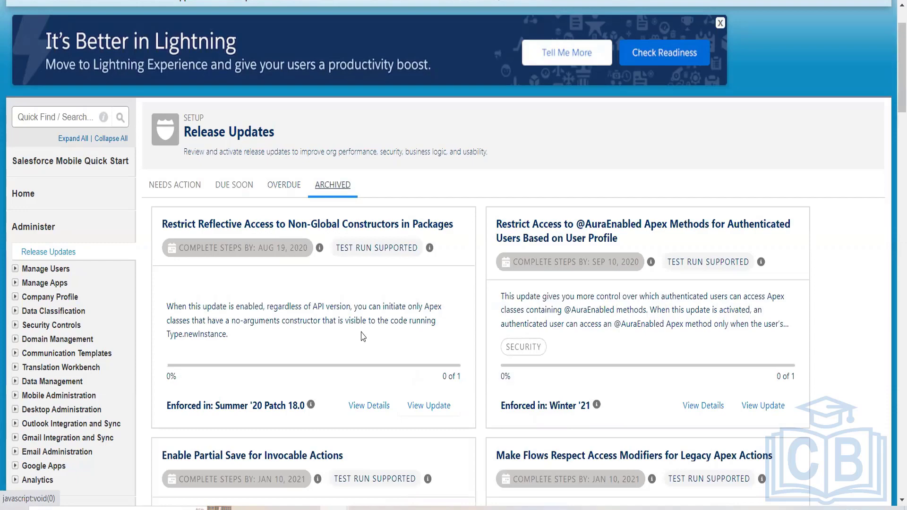
pyautogui.scroll(-3, 363, 337)
pyautogui.scroll(5, 366, 334)
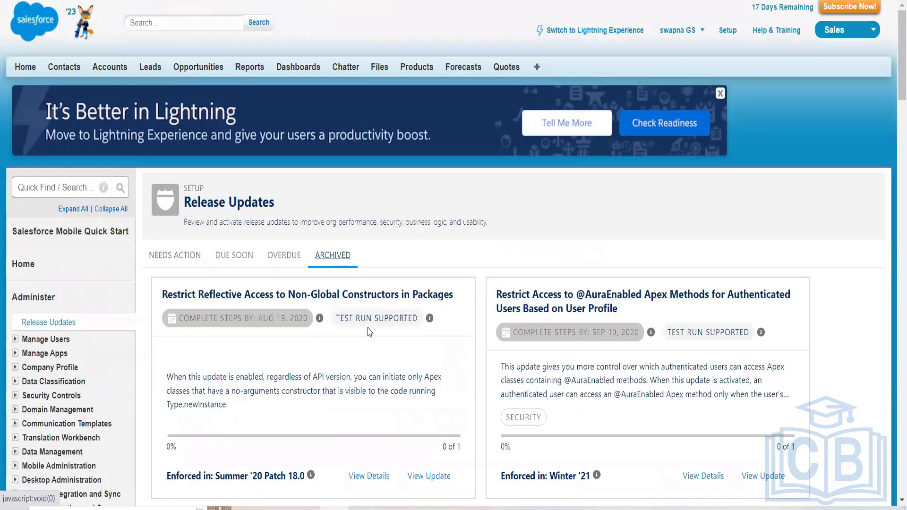
pyautogui.scroll(-3, 370, 332)
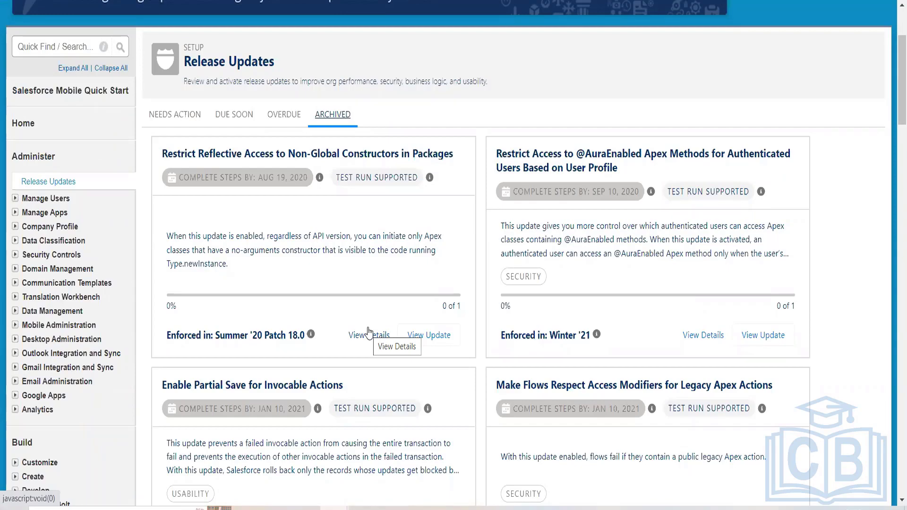
pyautogui.scroll(-3, 362, 385)
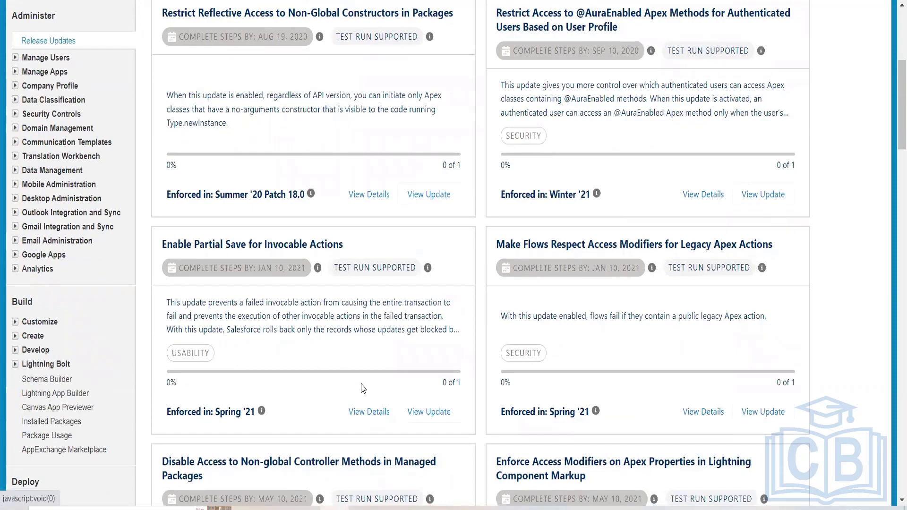
pyautogui.scroll(-12, 366, 385)
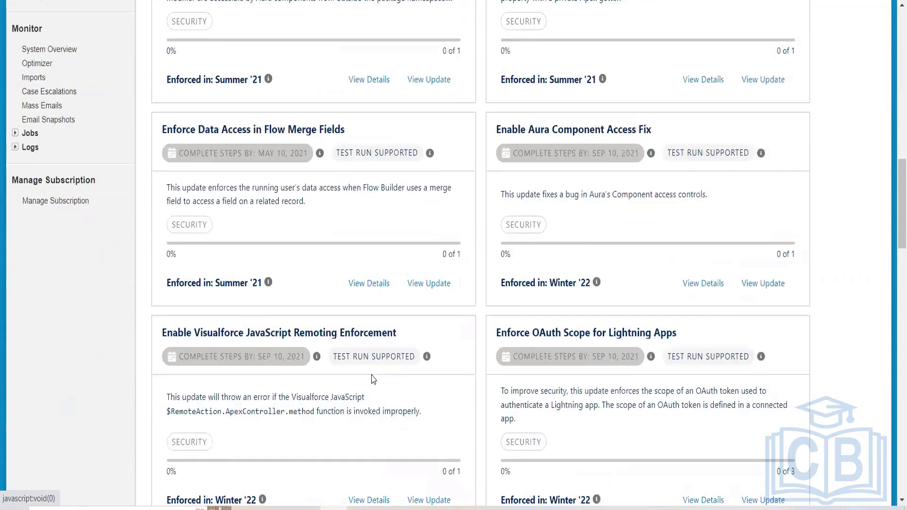
pyautogui.scroll(-20, 374, 378)
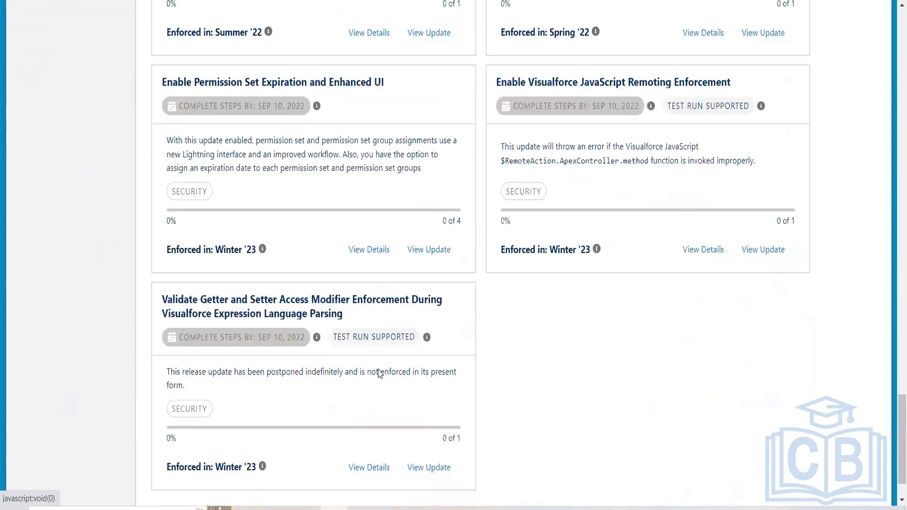
pyautogui.scroll(-1, 380, 374)
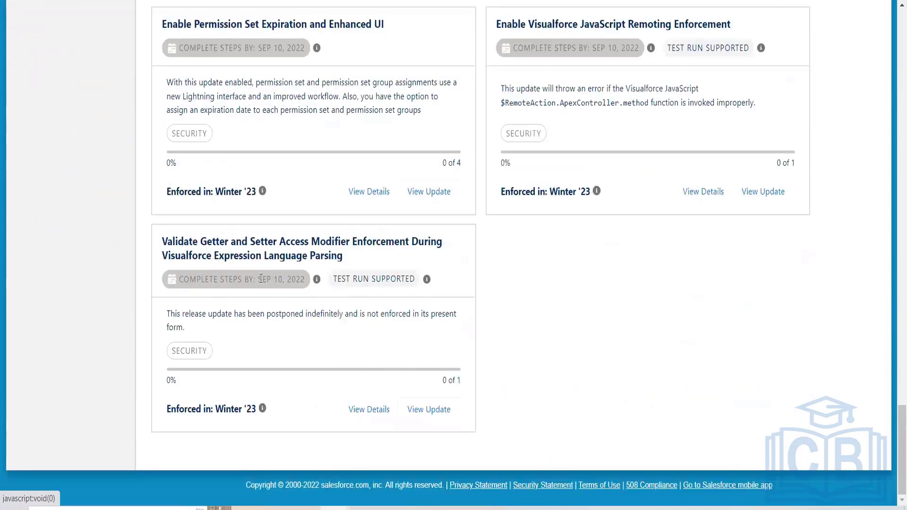
# Examine the completion dates of the last archived updates, including Enable Visualforce JavaScript Remoting Enforcement, and look back over the earlier ones
pyautogui.moveTo(260, 278); pyautogui.dragTo(306, 280)
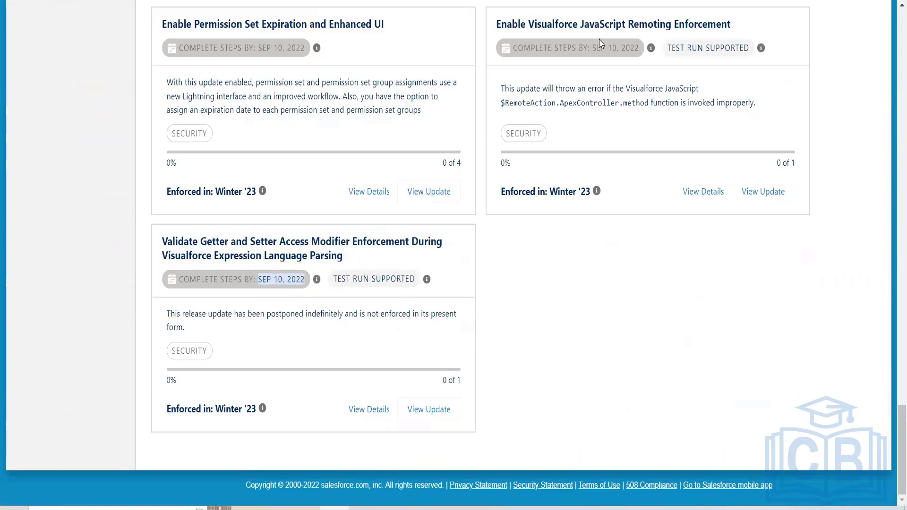
pyautogui.moveTo(576, 48); pyautogui.dragTo(640, 53)
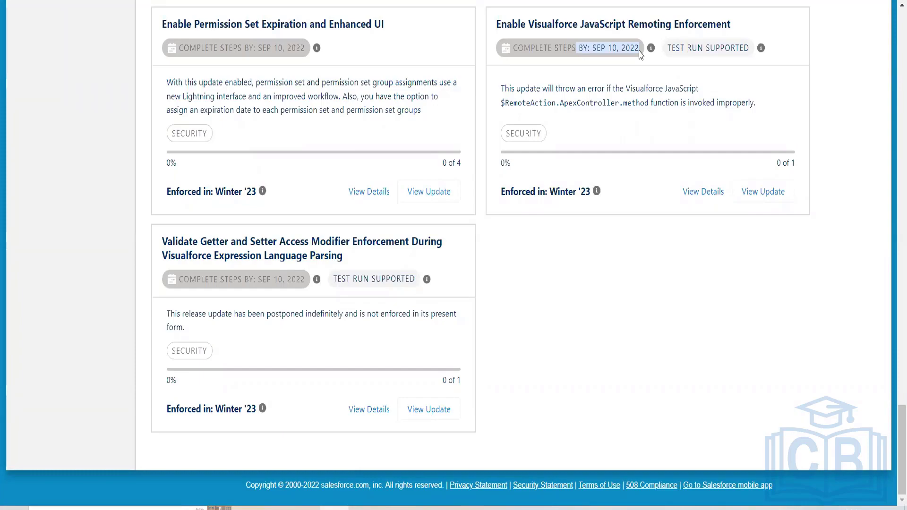
pyautogui.scroll(10, 667, 299)
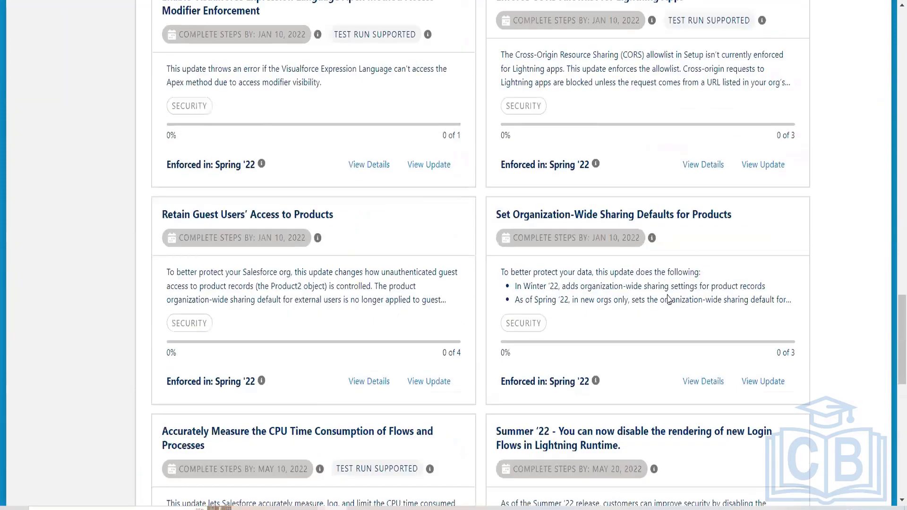
pyautogui.scroll(15, 668, 299)
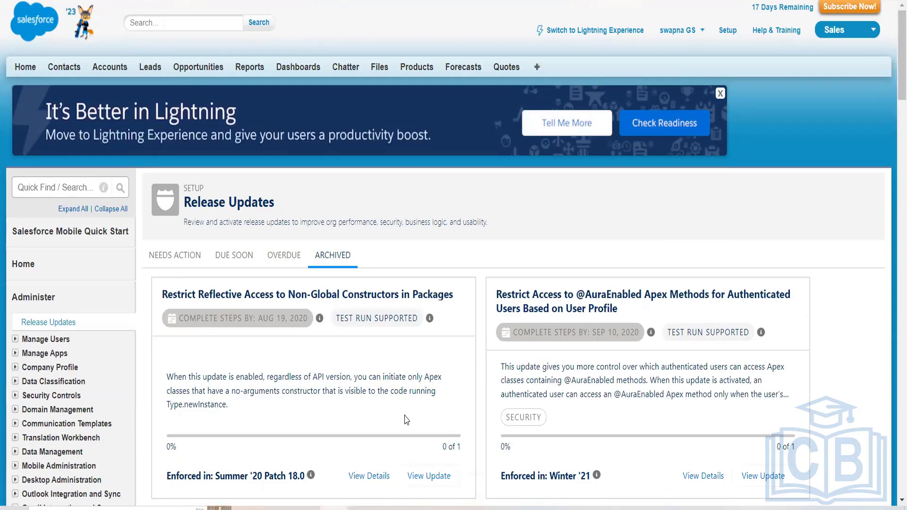
# Open the Field Accessibility page under Security Controls
pyautogui.scroll(-1, 405, 419)
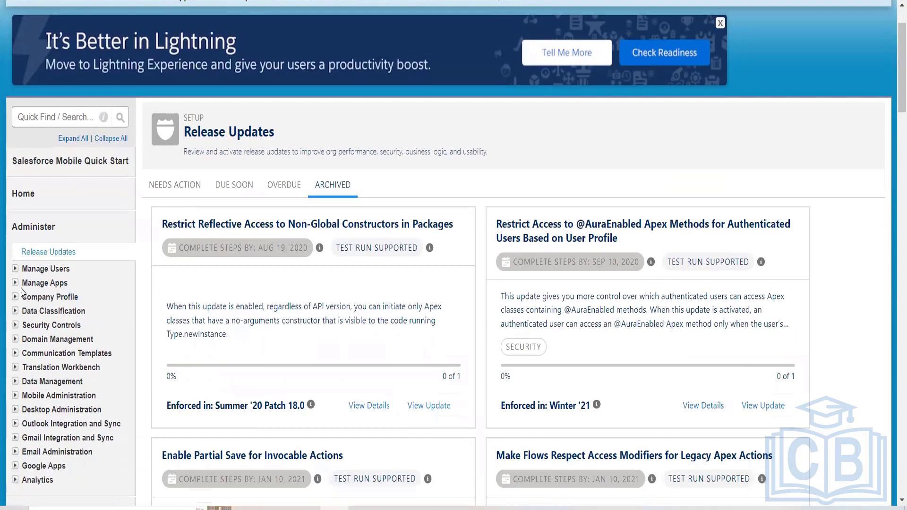
pyautogui.click(15, 326)
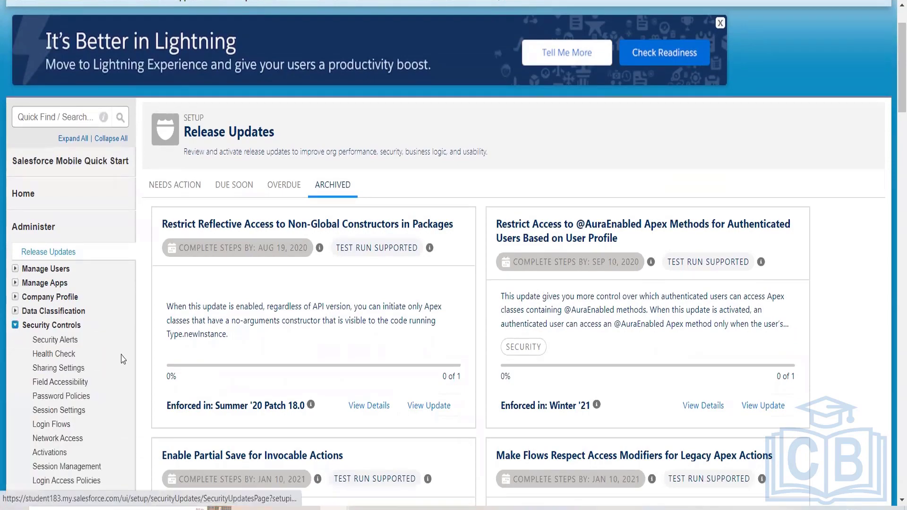
pyautogui.scroll(-4, 47, 155)
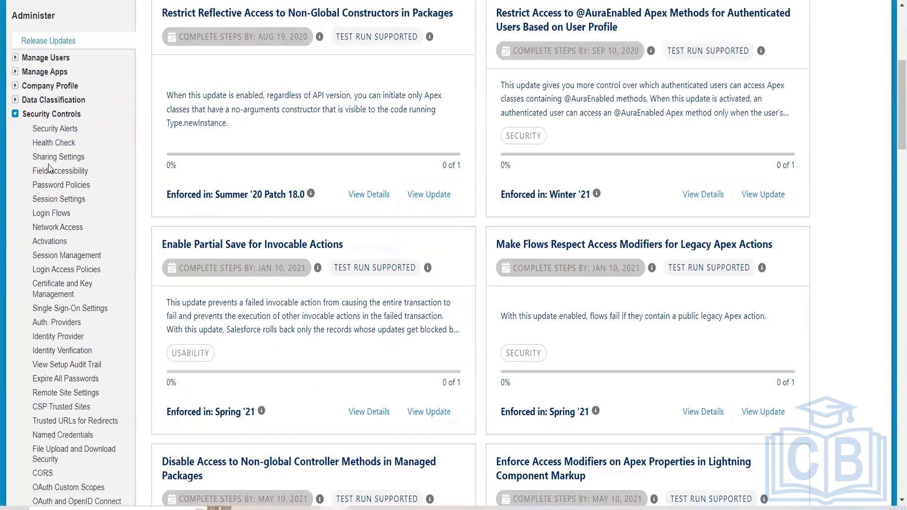
pyautogui.click(48, 173)
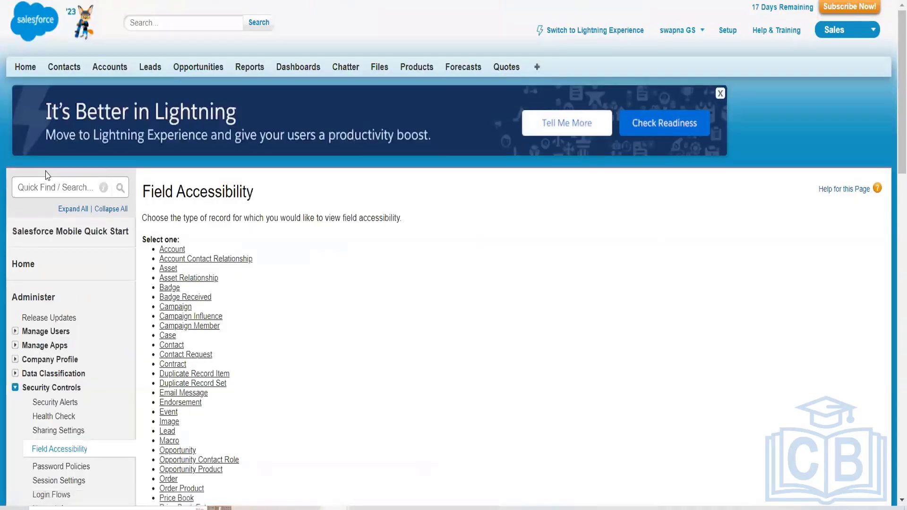
# Look over the record types on the Field Accessibility page and open the one for Account
pyautogui.scroll(-3, 281, 363)
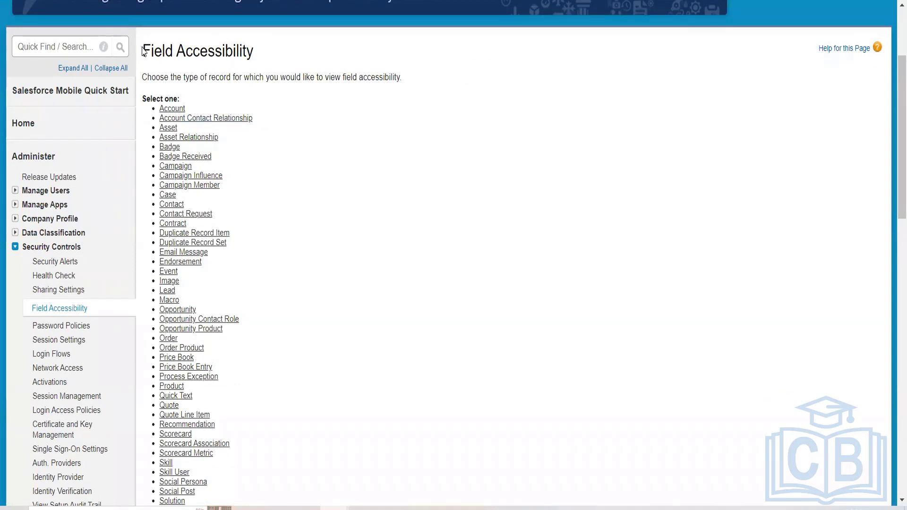
pyautogui.moveTo(142, 49); pyautogui.dragTo(273, 56)
pyautogui.click(275, 58)
pyautogui.click(172, 110)
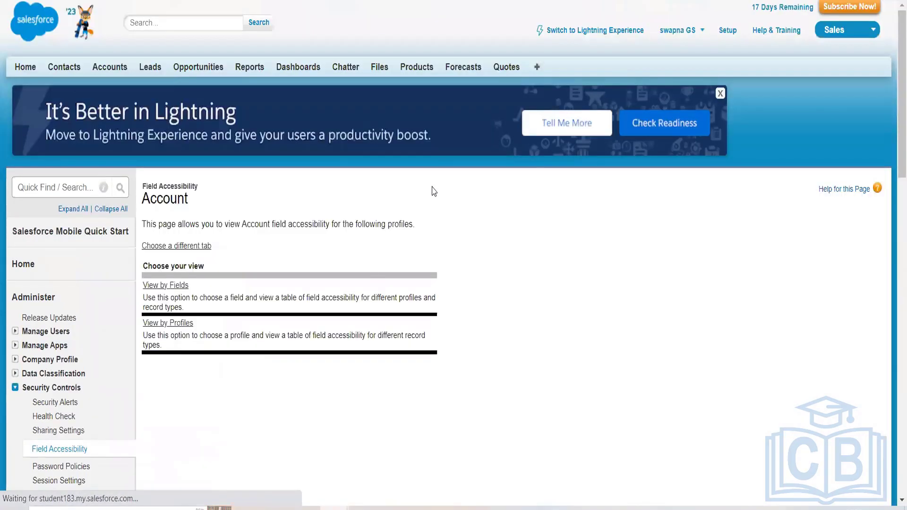
# View the flow account's details, go back to the Accounts home and reopen the flow account
pyautogui.scroll(-3, 227, 331)
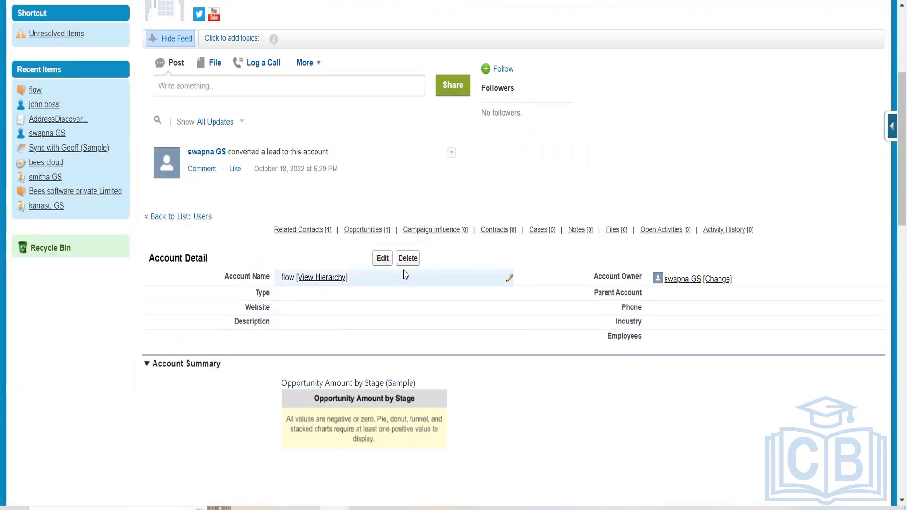
pyautogui.scroll(2, 403, 276)
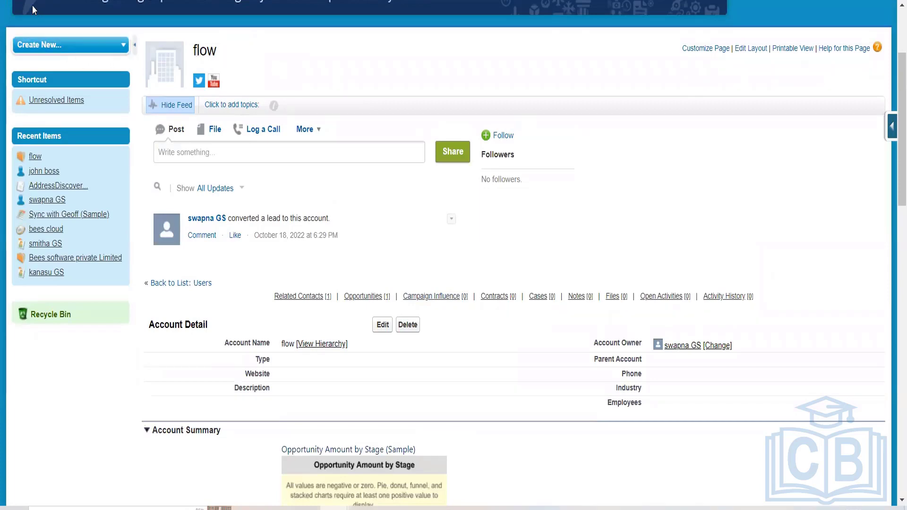
pyautogui.click(19, 0)
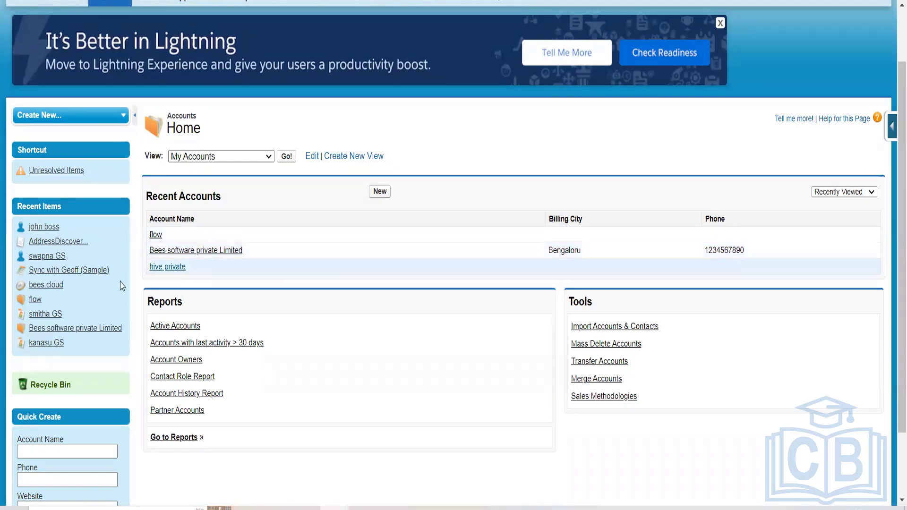
pyautogui.click(156, 239)
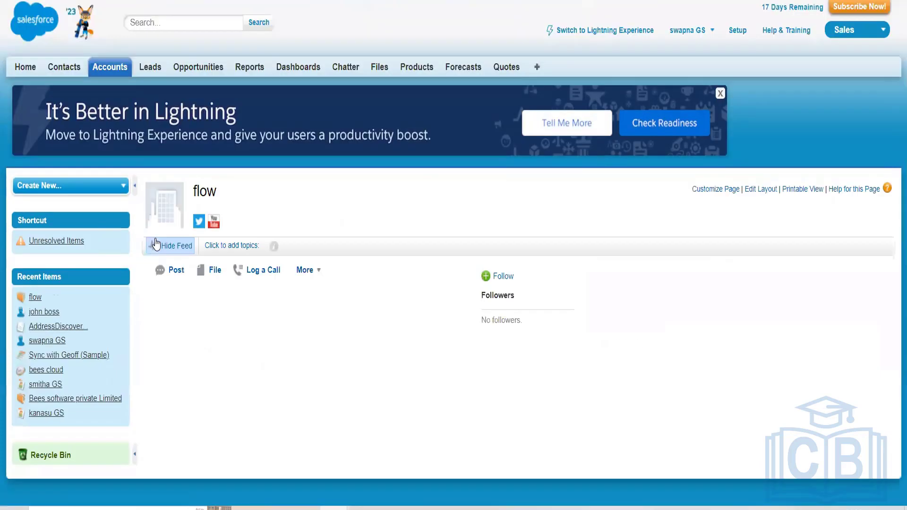
# Examine the flow account's detail fields, summary, system information and related lists such as Opportunities, Contracts and Cases
pyautogui.scroll(-7, 380, 404)
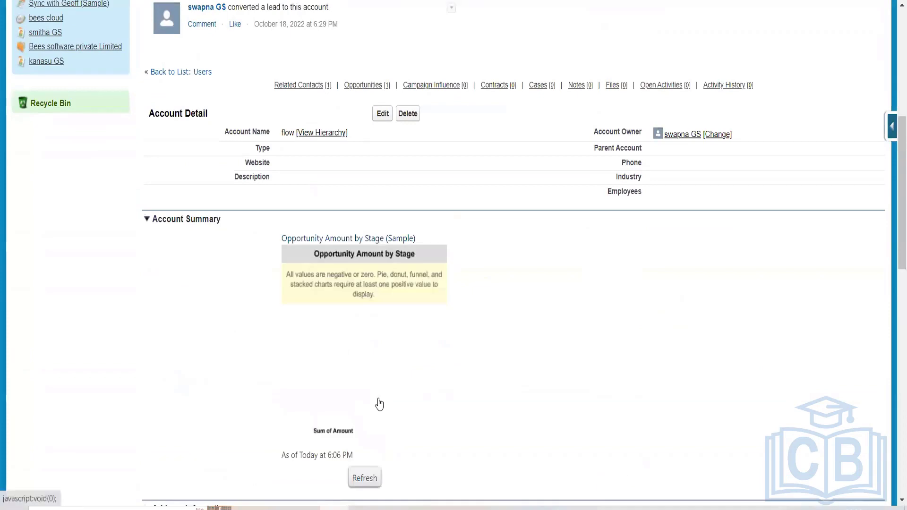
pyautogui.scroll(-10, 410, 346)
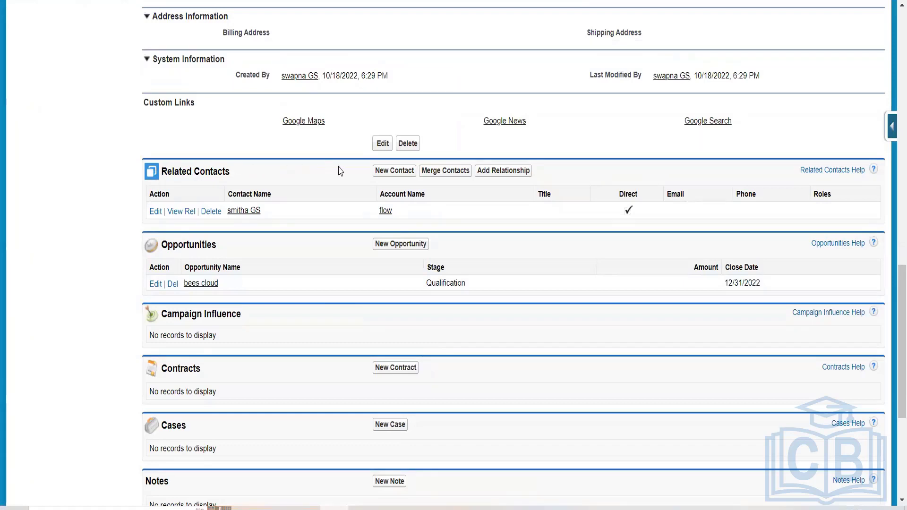
pyautogui.scroll(-3, 214, 197)
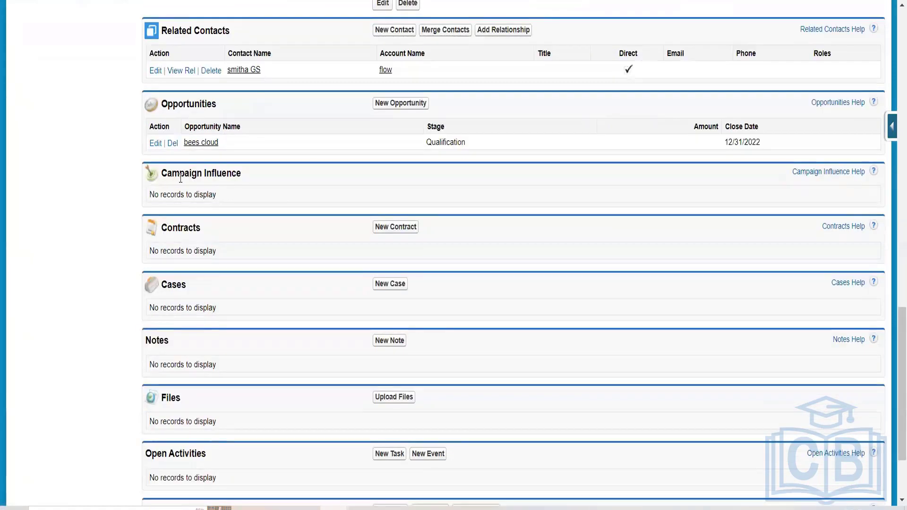
pyautogui.scroll(8, 203, 193)
pyautogui.scroll(8, 210, 192)
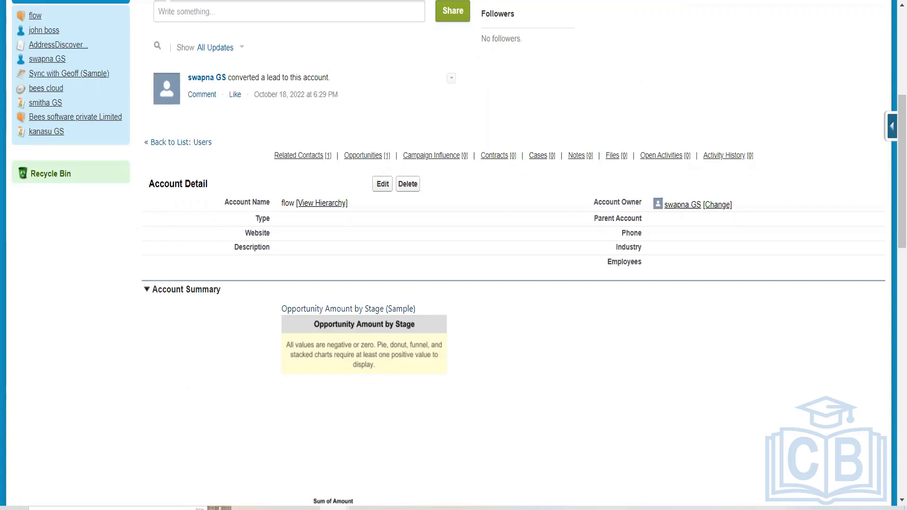
# Return to the Account field accessibility page and compare the descriptions of View by Fields and View by Profiles
pyautogui.hotkey('alt', 'Left')
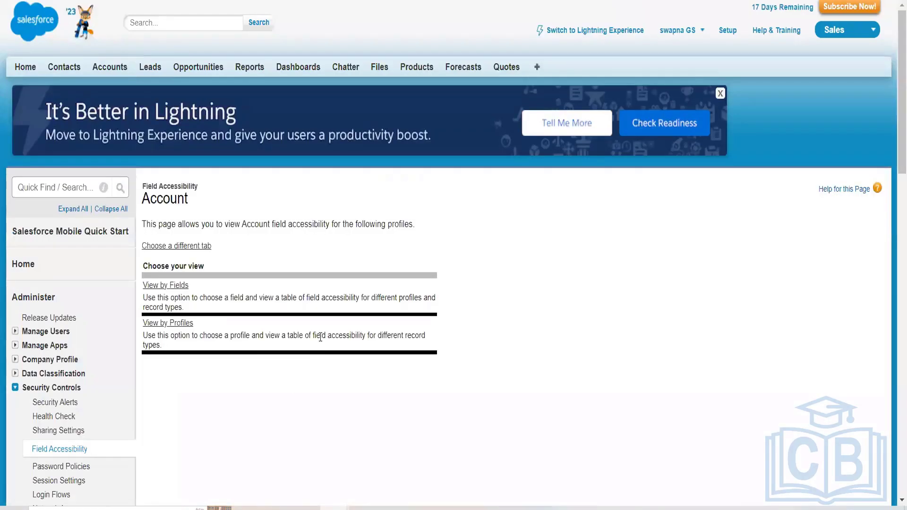
pyautogui.scroll(-2, 321, 336)
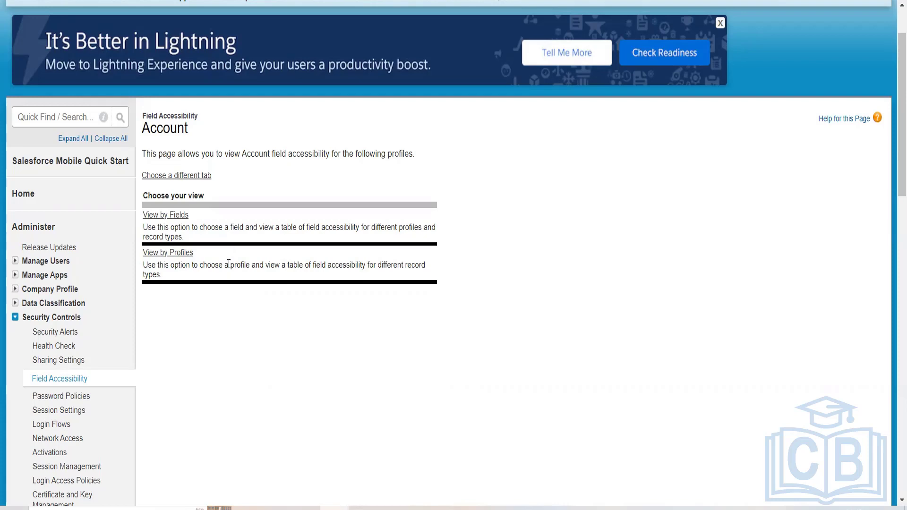
pyautogui.moveTo(229, 265); pyautogui.dragTo(250, 269)
pyautogui.moveTo(229, 227); pyautogui.dragTo(291, 229)
pyautogui.moveTo(230, 265); pyautogui.dragTo(291, 261)
pyautogui.moveTo(231, 228); pyautogui.dragTo(249, 229)
pyautogui.moveTo(391, 265); pyautogui.dragTo(426, 267)
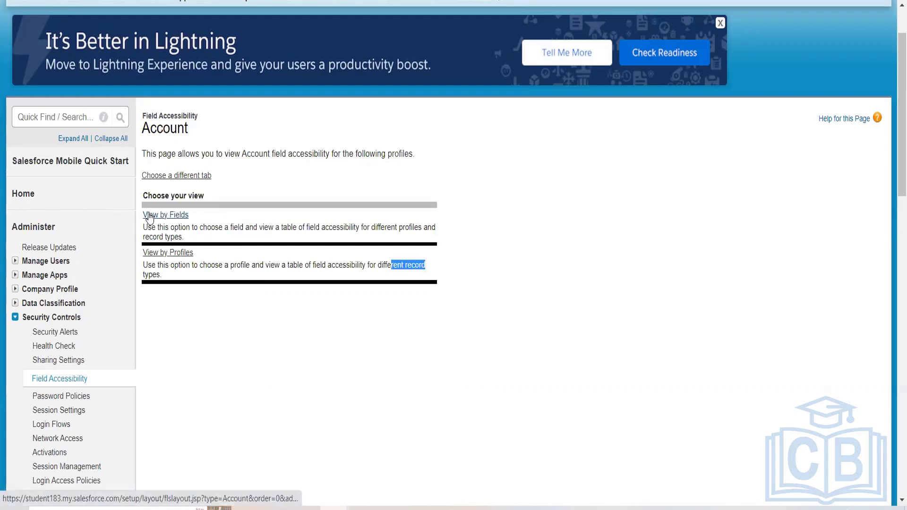
# View the Account field accessibility by fields and display the access table for the Website field
pyautogui.click(177, 214)
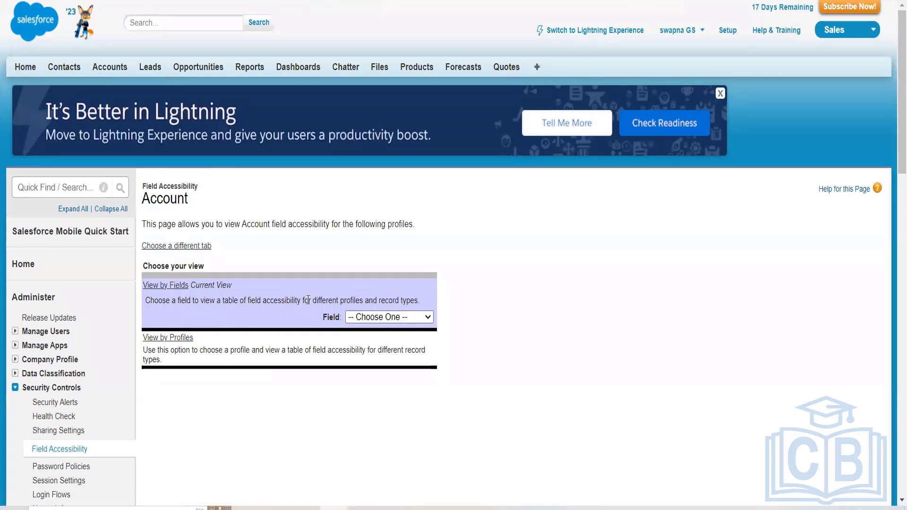
pyautogui.click(428, 318)
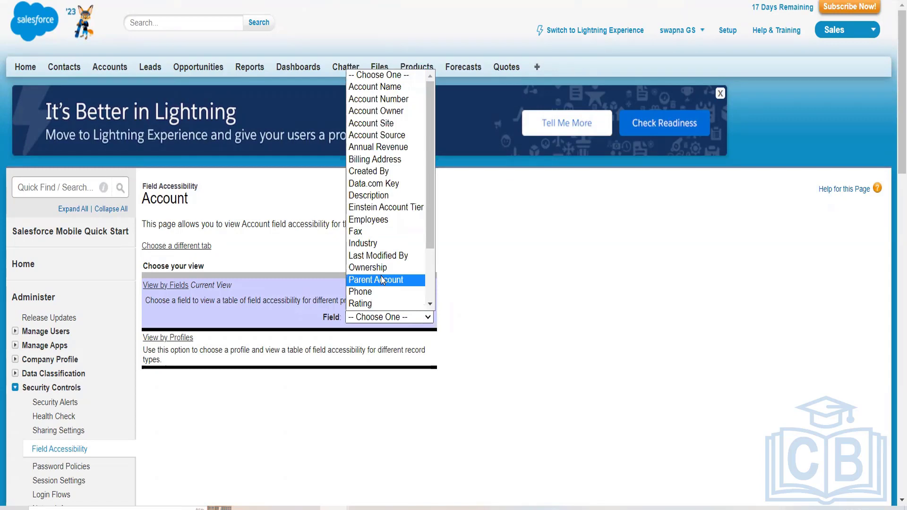
pyautogui.scroll(-2, 383, 281)
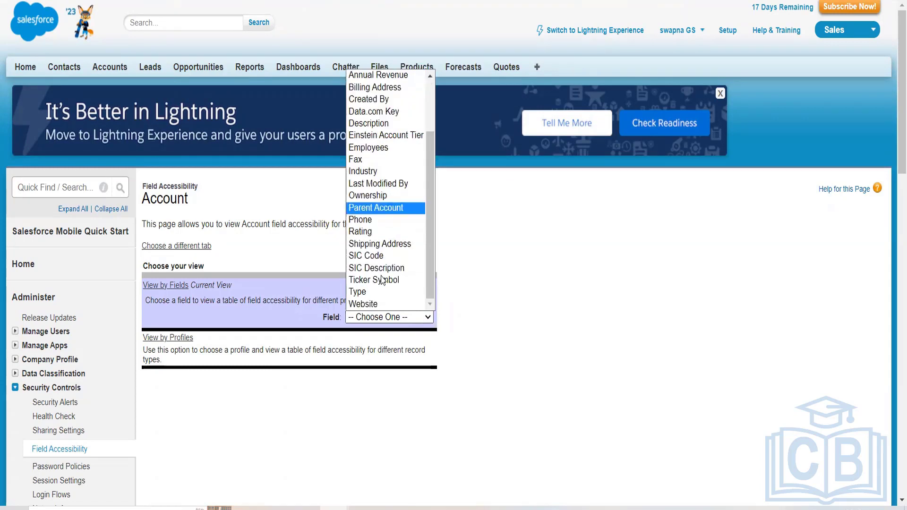
pyautogui.scroll(2, 382, 280)
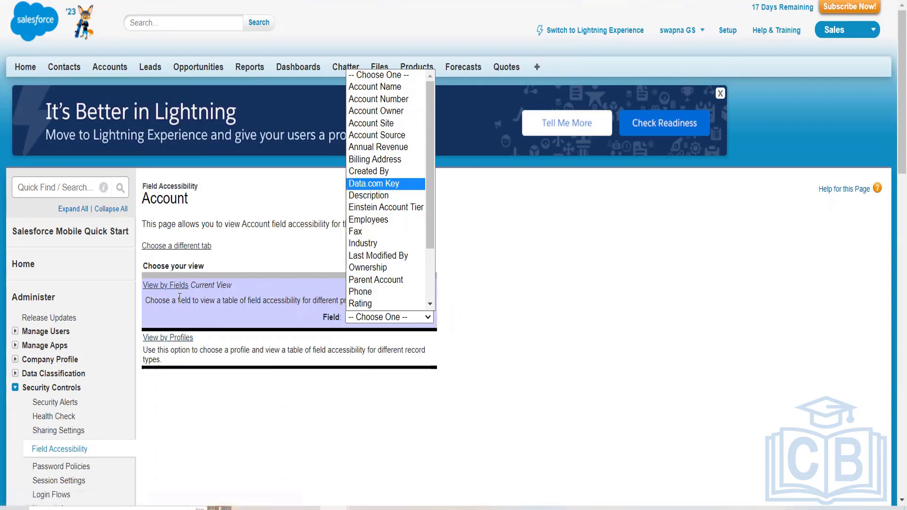
pyautogui.scroll(-6, 417, 362)
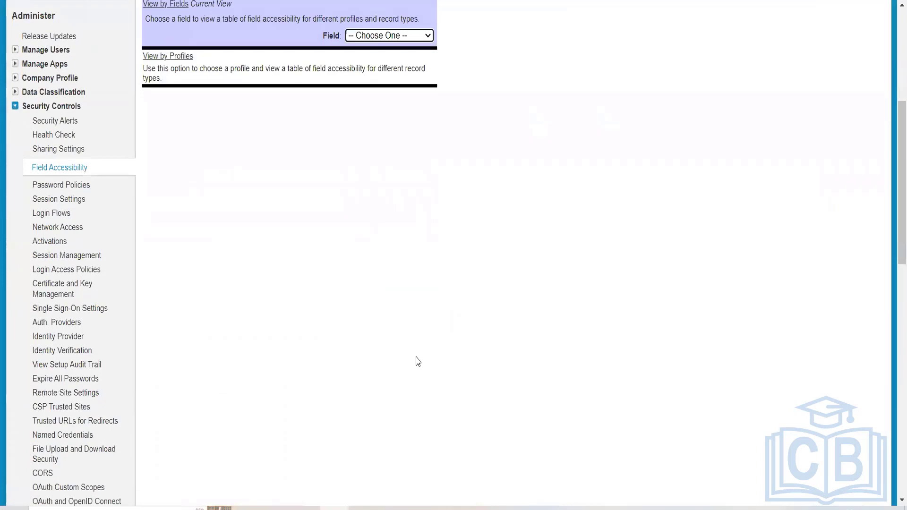
pyautogui.scroll(6, 415, 361)
pyautogui.click(428, 317)
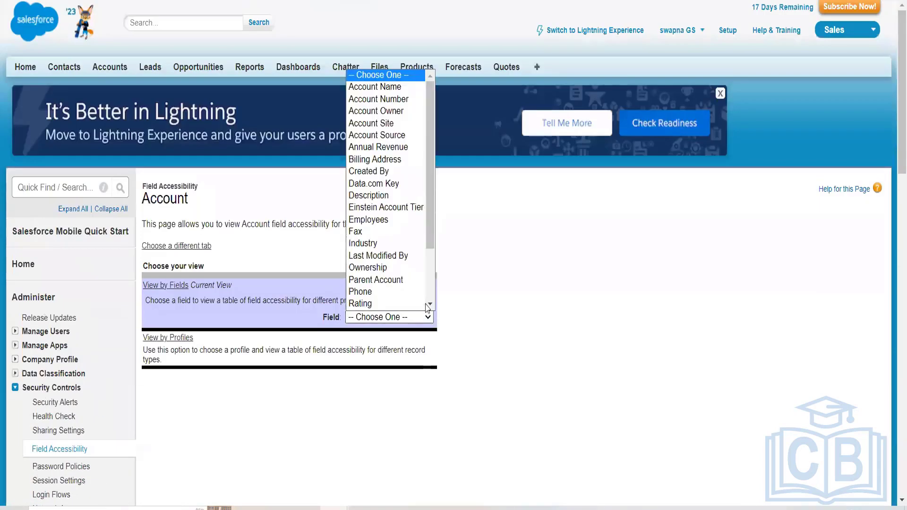
pyautogui.scroll(-2, 394, 222)
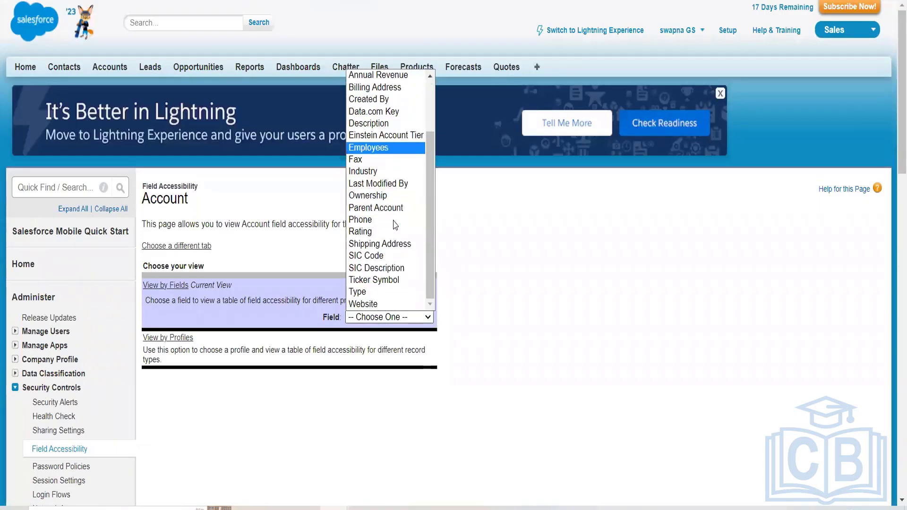
pyautogui.click(383, 303)
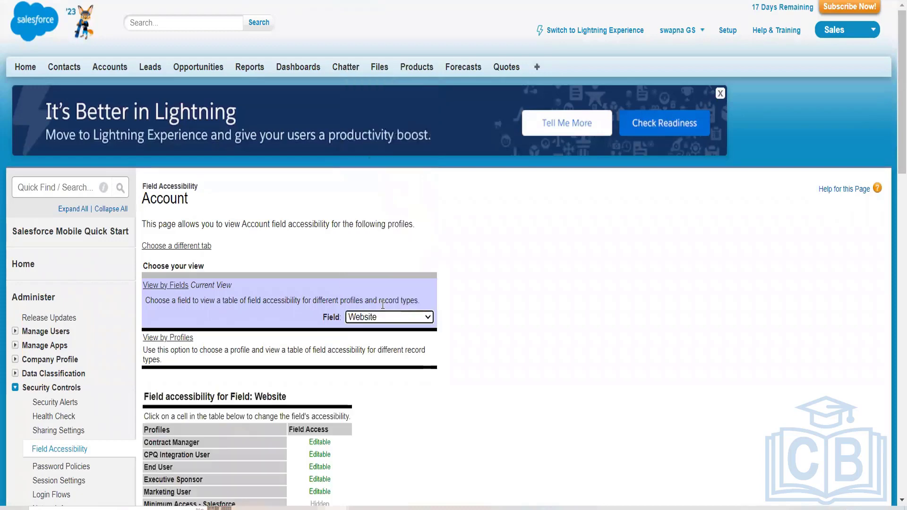
pyautogui.scroll(-3, 382, 303)
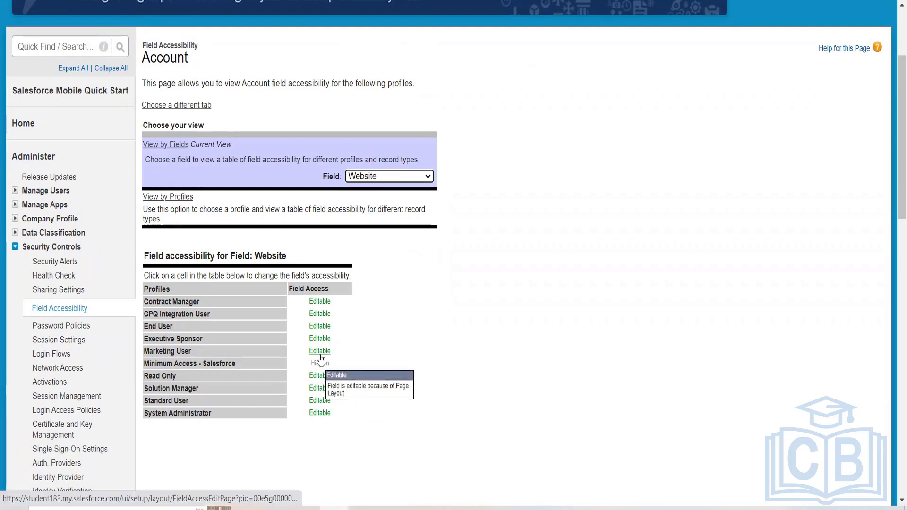
# Open the Website field's access settings for the Contract Manager profile and examine the field-level security and page layout options
pyautogui.click(322, 304)
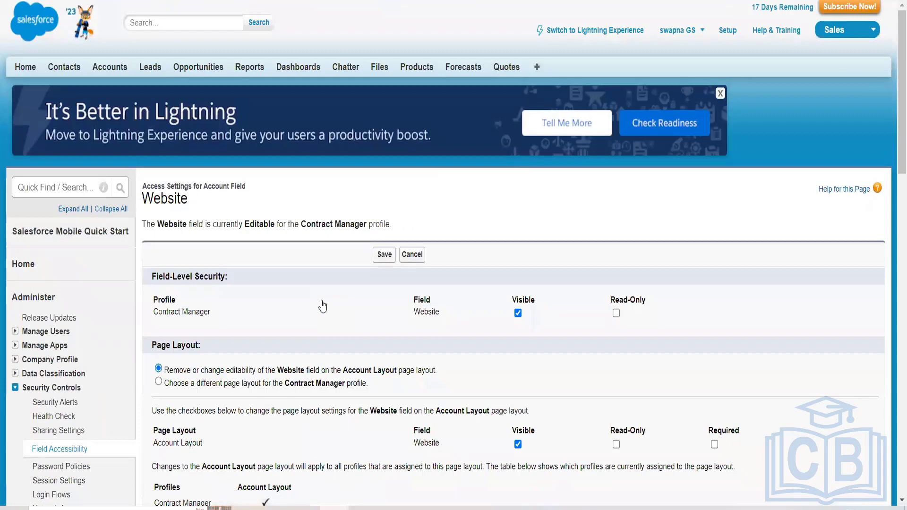
pyautogui.scroll(-1, 323, 306)
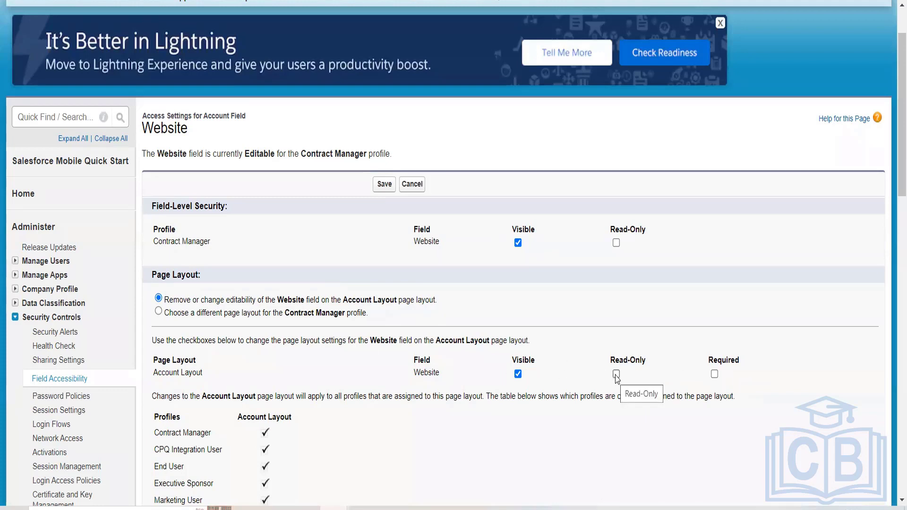
pyautogui.scroll(-1, 488, 382)
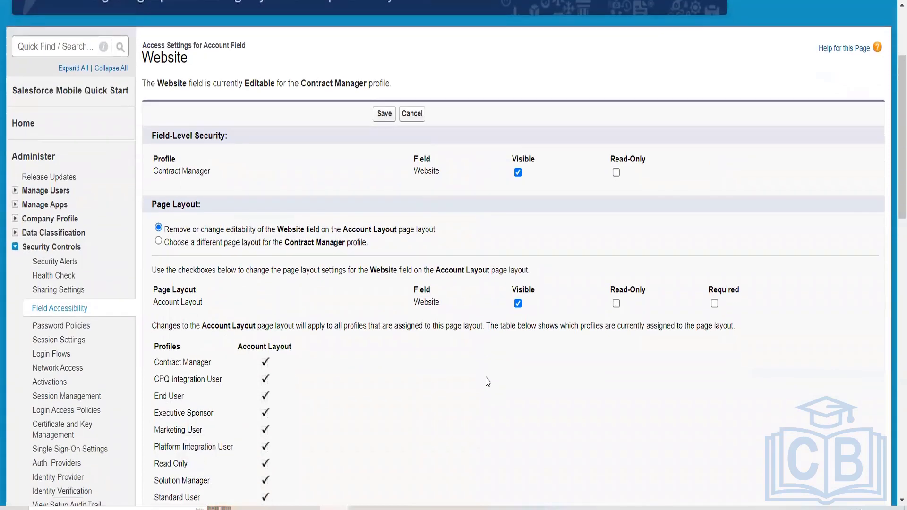
pyautogui.scroll(-2, 484, 376)
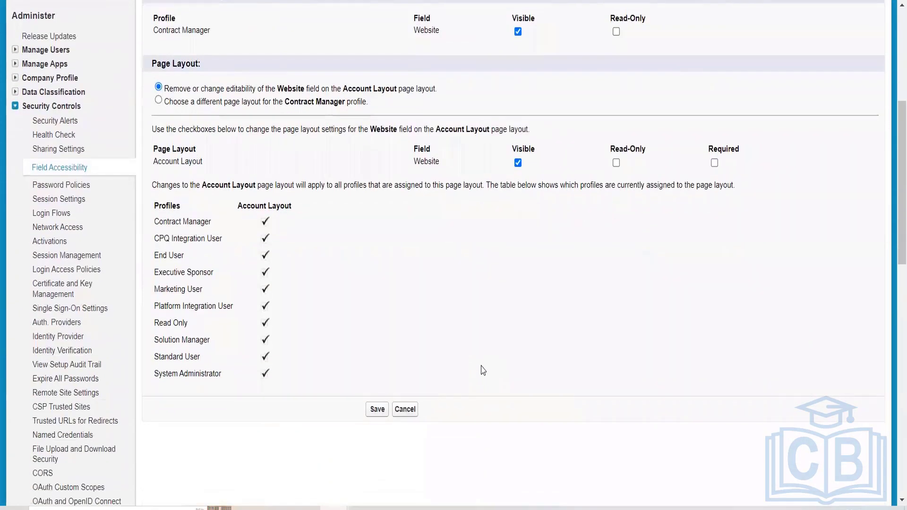
pyautogui.scroll(2, 482, 364)
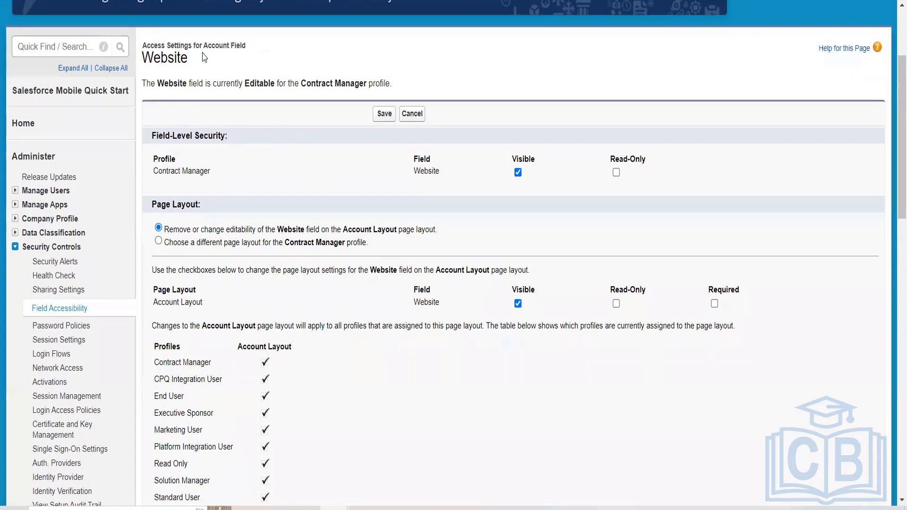
pyautogui.moveTo(187, 66); pyautogui.dragTo(143, 65)
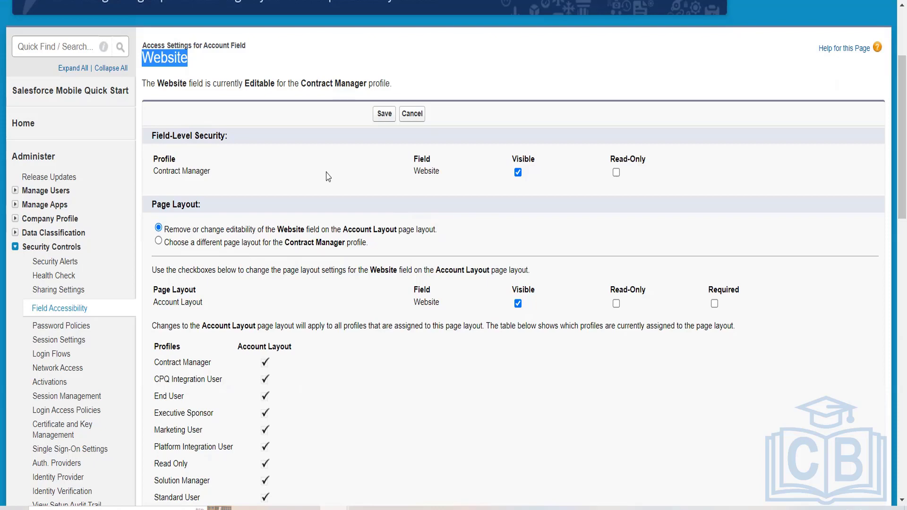
# Turn off the Website field's field-level visibility for the Contract Manager profile, check the page layout section and cancel without saving
pyautogui.click(518, 173)
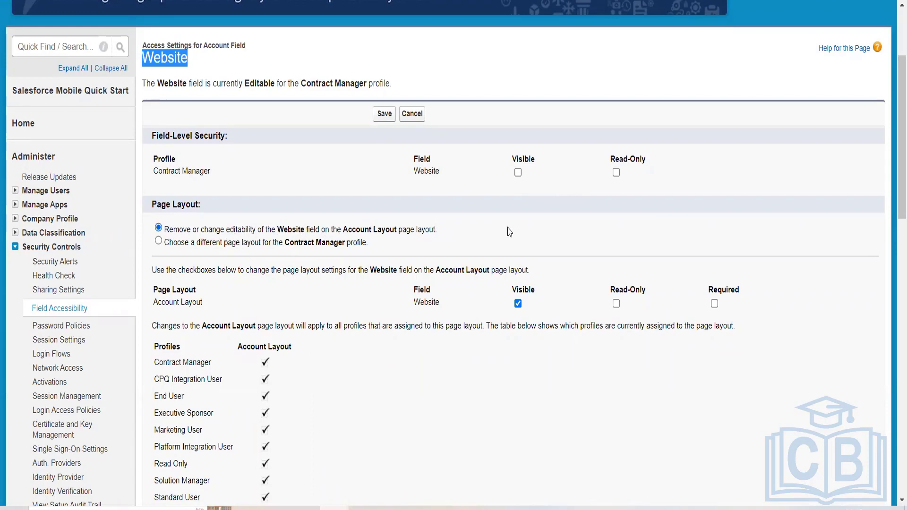
pyautogui.scroll(-2, 512, 230)
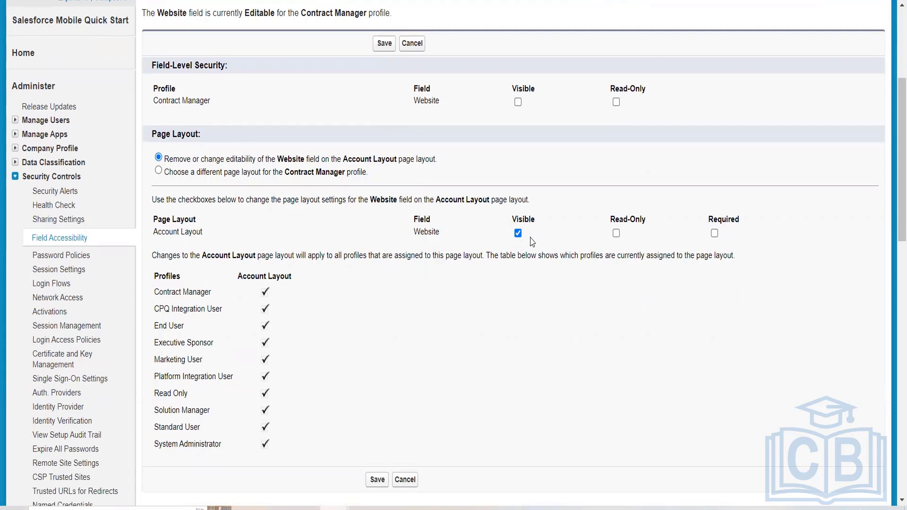
pyautogui.scroll(3, 533, 241)
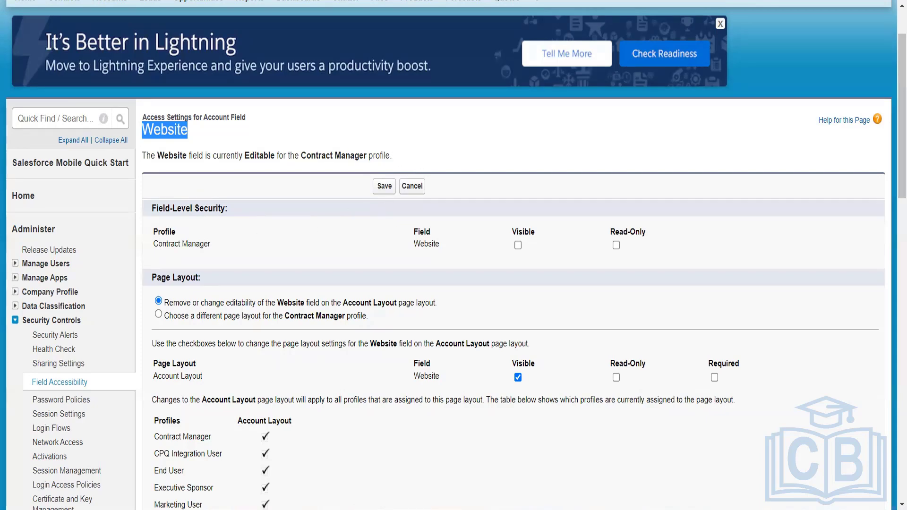
pyautogui.click(413, 186)
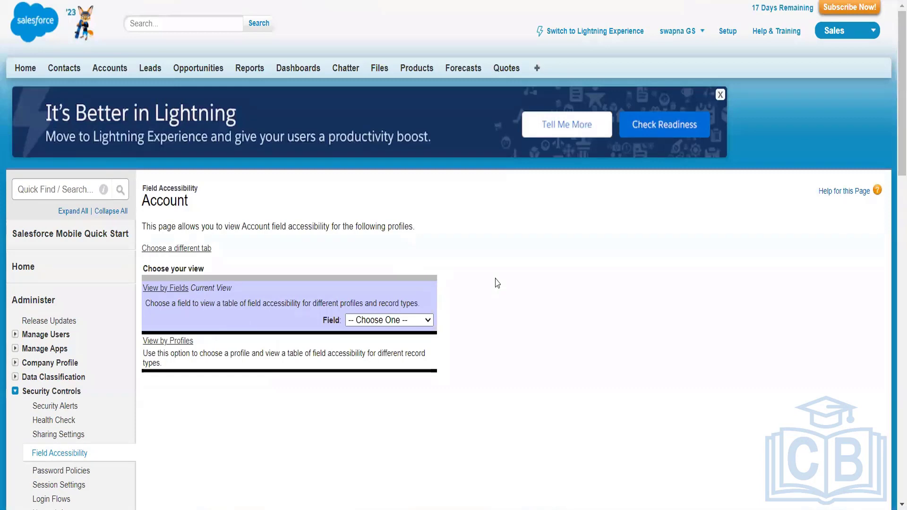
# Display the Website field's accessibility table again and review the field access listed for each profile
pyautogui.scroll(-3, 497, 283)
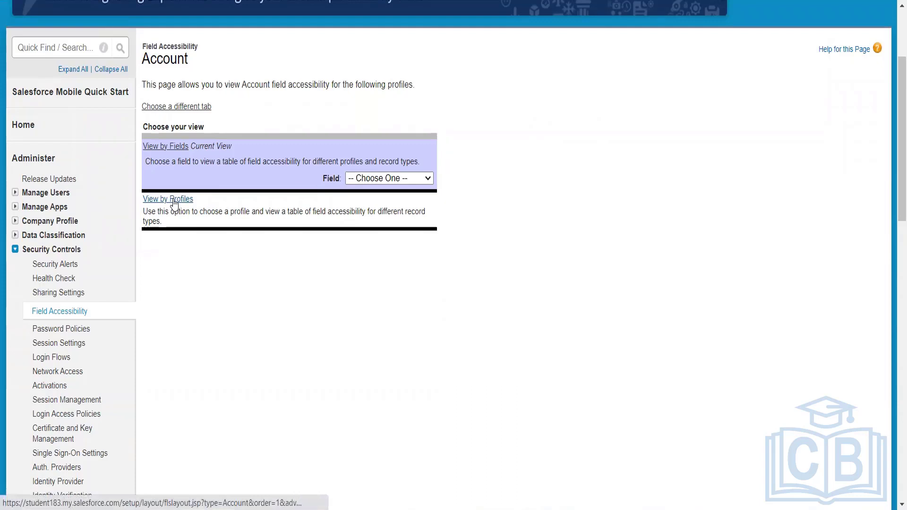
pyautogui.click(428, 179)
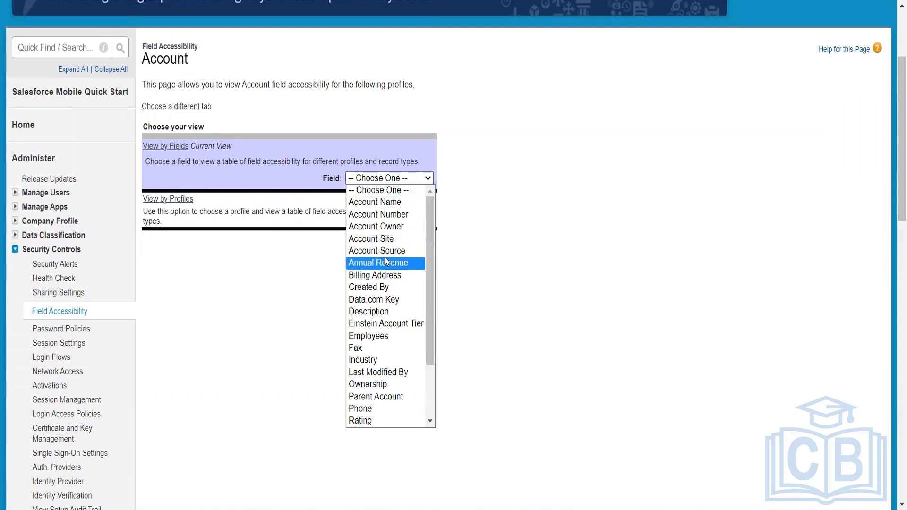
pyautogui.scroll(-2, 387, 292)
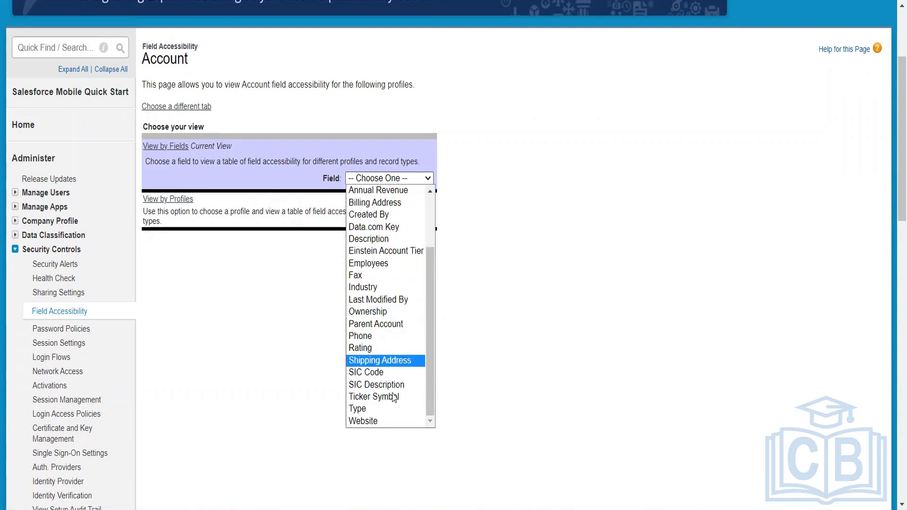
pyautogui.click(390, 422)
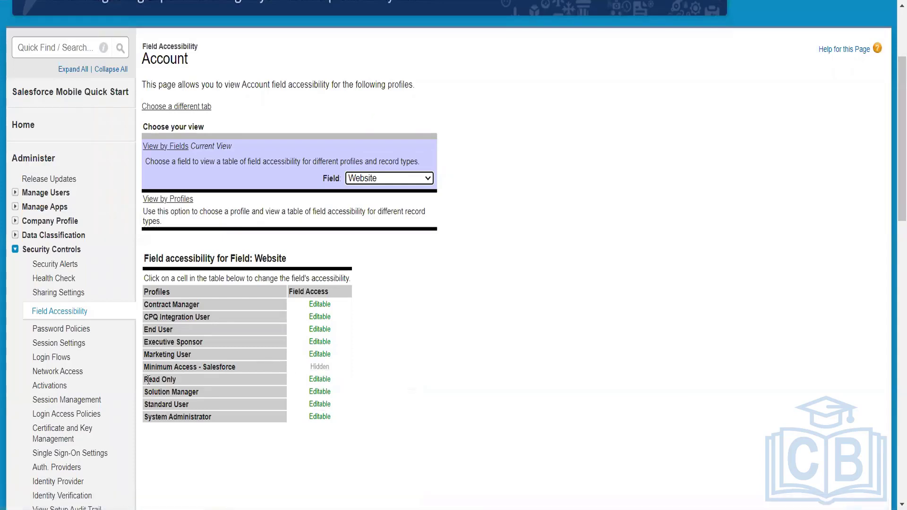
pyautogui.scroll(-3, 171, 378)
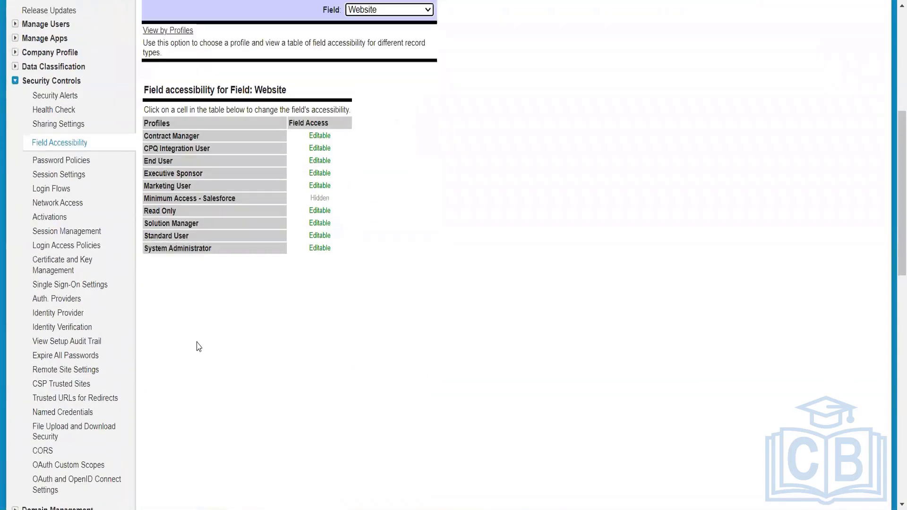
pyautogui.scroll(2, 198, 347)
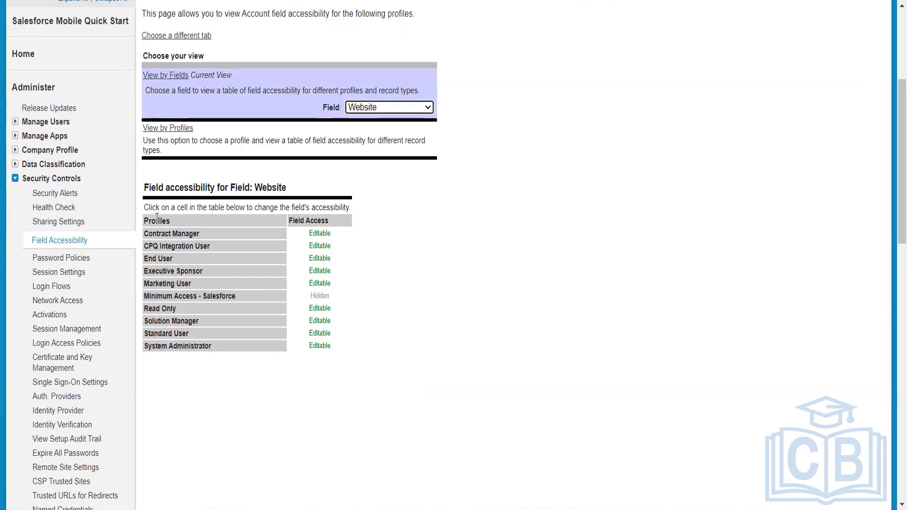
pyautogui.moveTo(171, 221); pyautogui.dragTo(144, 223)
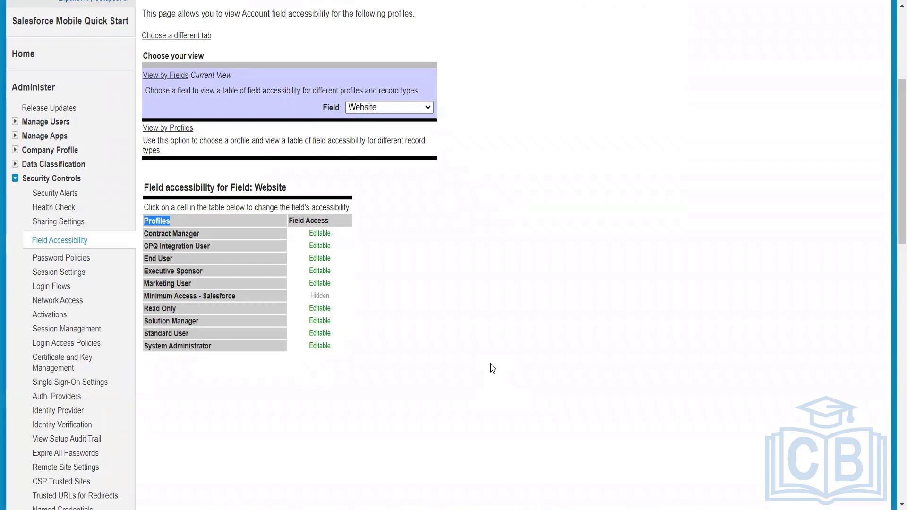
# Switch the Account field accessibility to View by Profiles and choose the Contract Manager profile
pyautogui.click(171, 128)
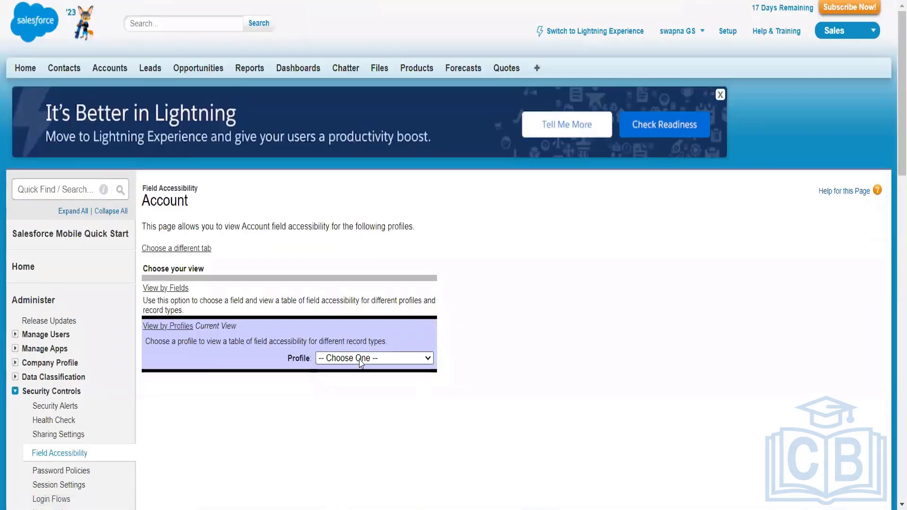
pyautogui.click(418, 359)
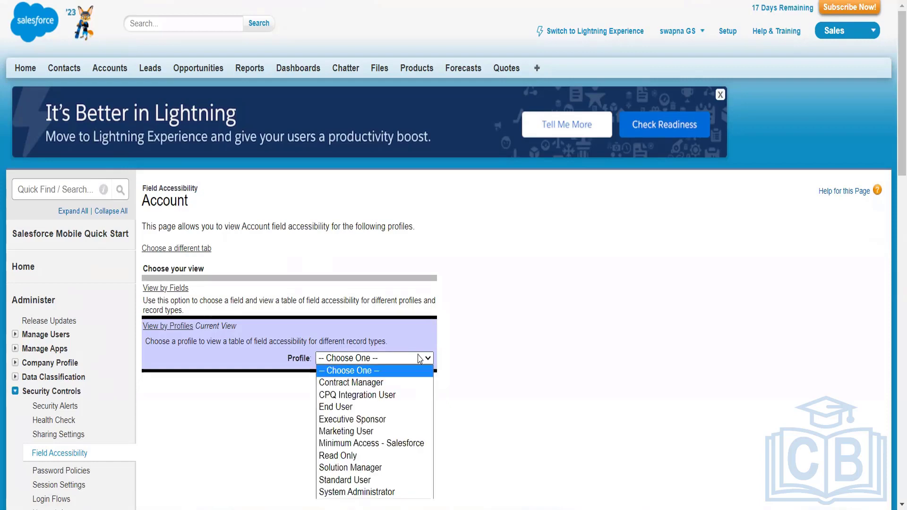
pyautogui.scroll(-3, 484, 387)
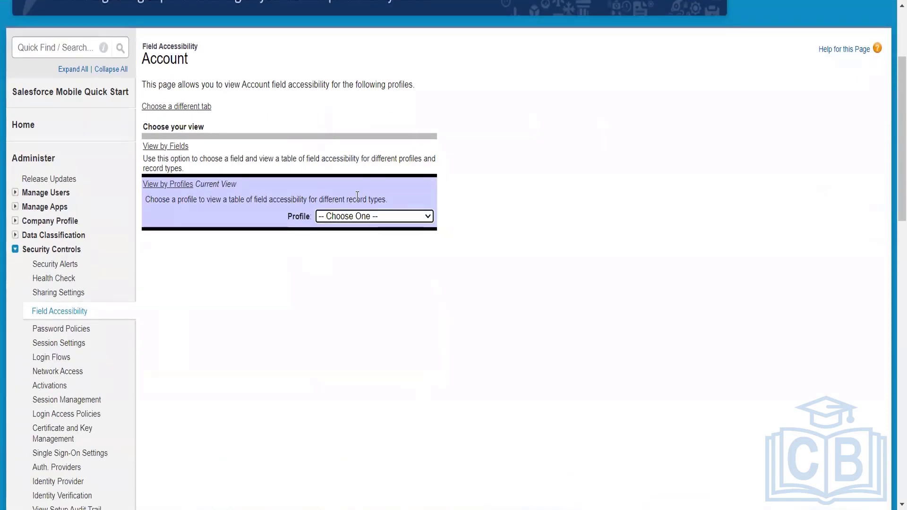
pyautogui.click(367, 218)
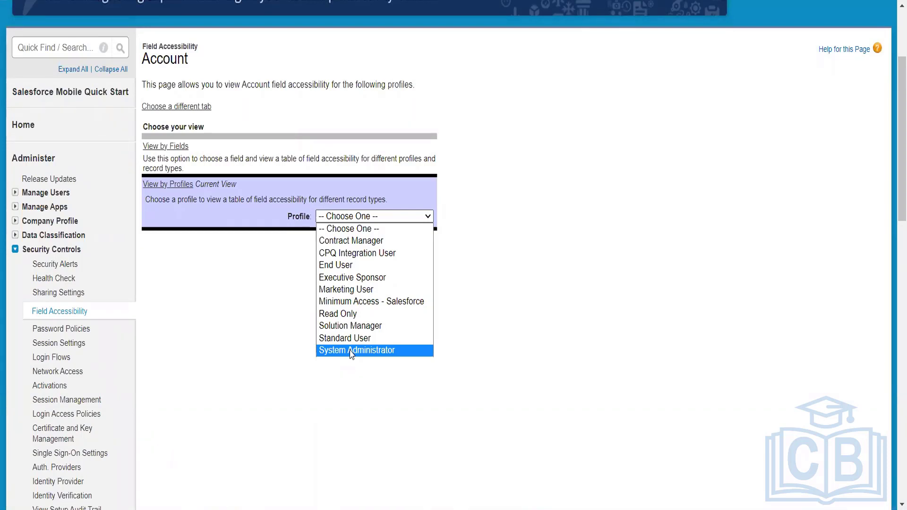
pyautogui.click(352, 241)
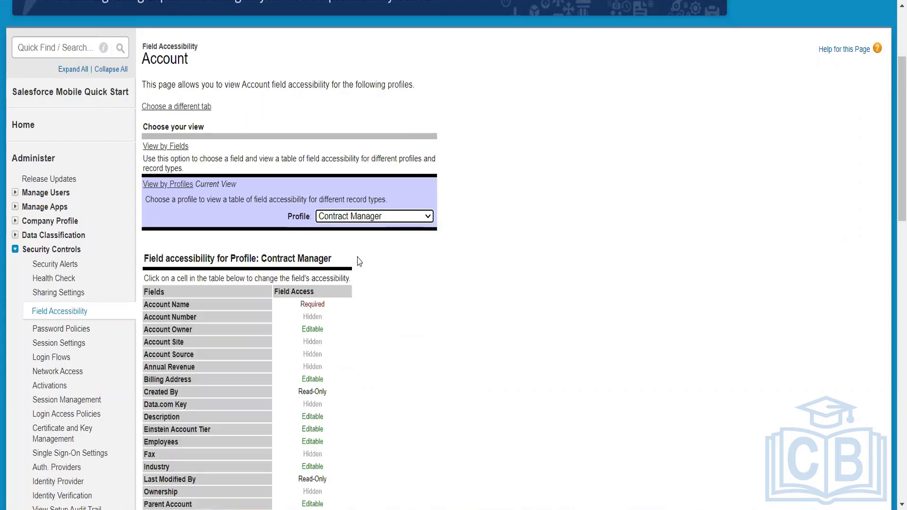
# Review the access of each Account field for the Contract Manager profile, including why Account Name is required
pyautogui.scroll(-5, 452, 383)
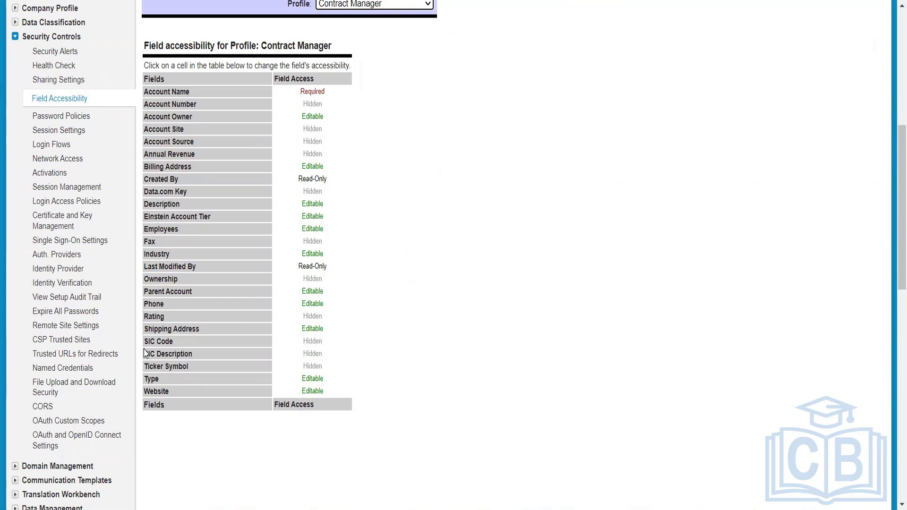
pyautogui.moveTo(304, 394)
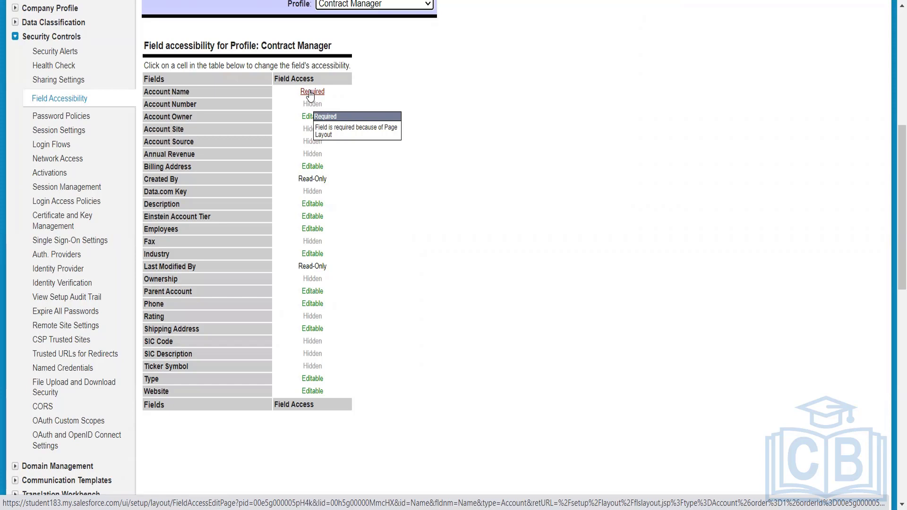
pyautogui.scroll(3, 327, 128)
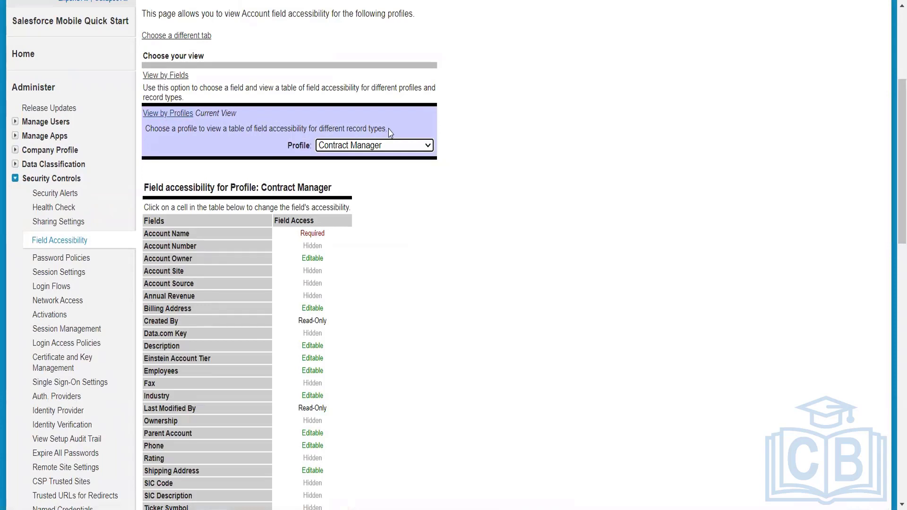
pyautogui.scroll(-3, 366, 232)
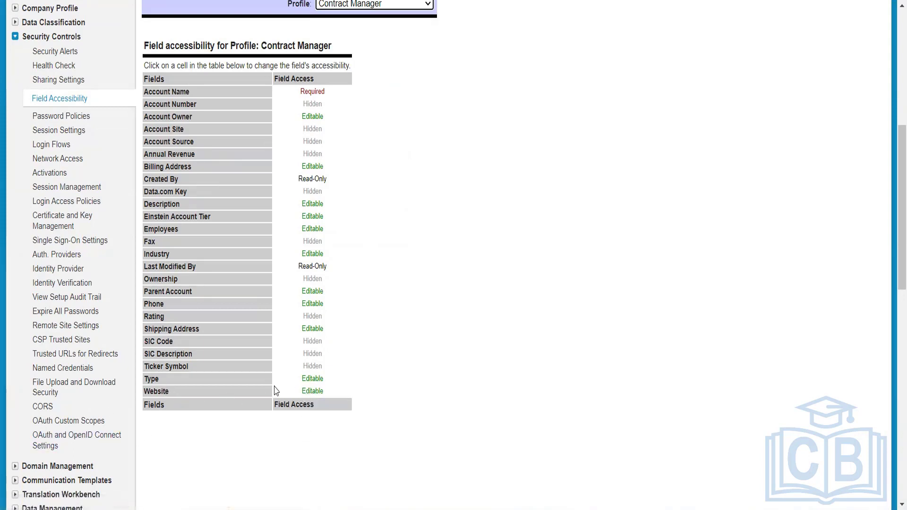
# Open the Type field's access settings for the Contract Manager profile, review the security and page layout sections, and return to the profile view
pyautogui.click(312, 381)
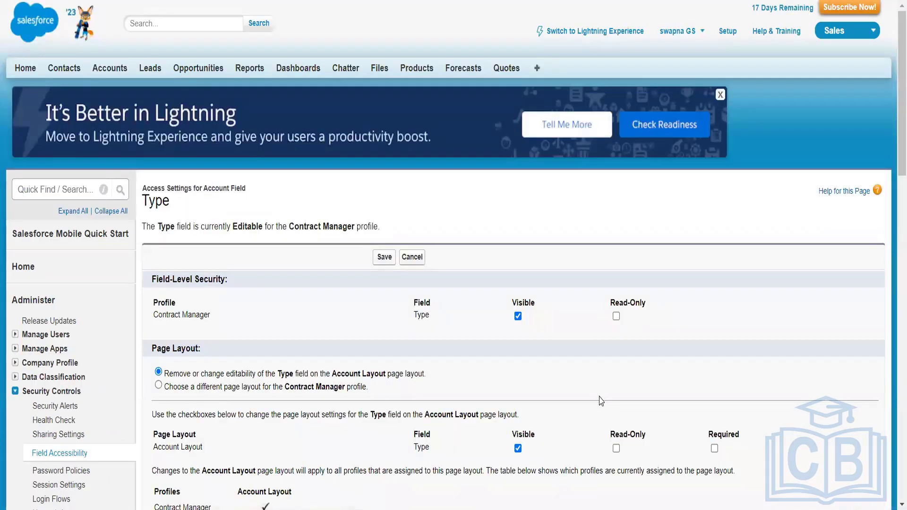
pyautogui.scroll(-3, 600, 401)
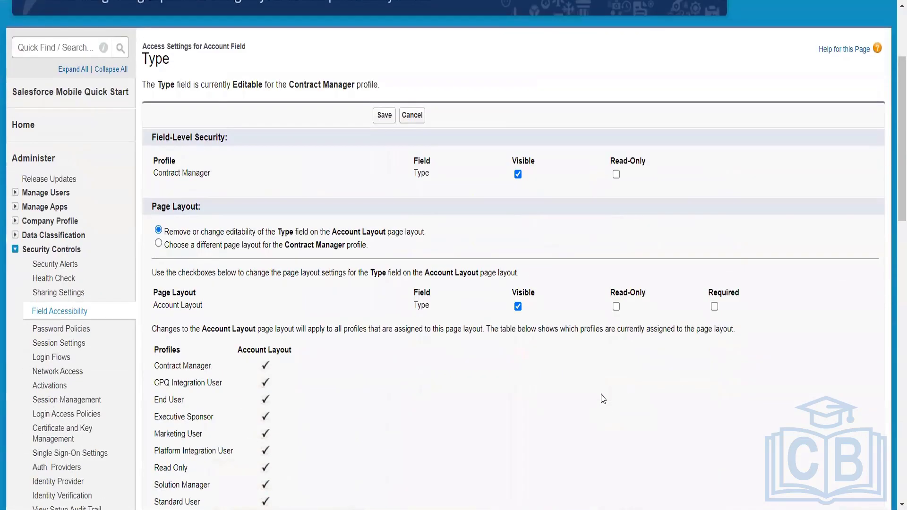
pyautogui.scroll(3, 602, 399)
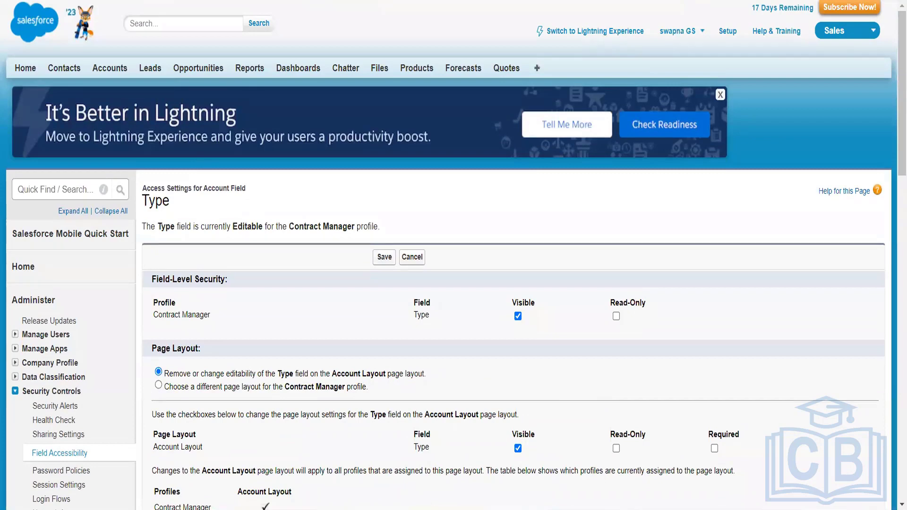
pyautogui.hotkey('alt', 'Left')
pyautogui.scroll(6, 402, 384)
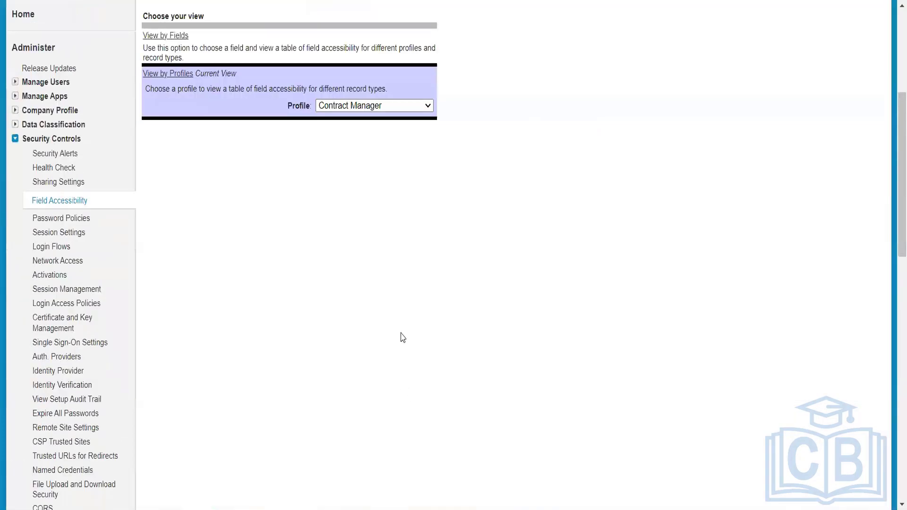
# Reselect the Contract Manager profile to display its Account field accessibility table again
pyautogui.click(383, 287)
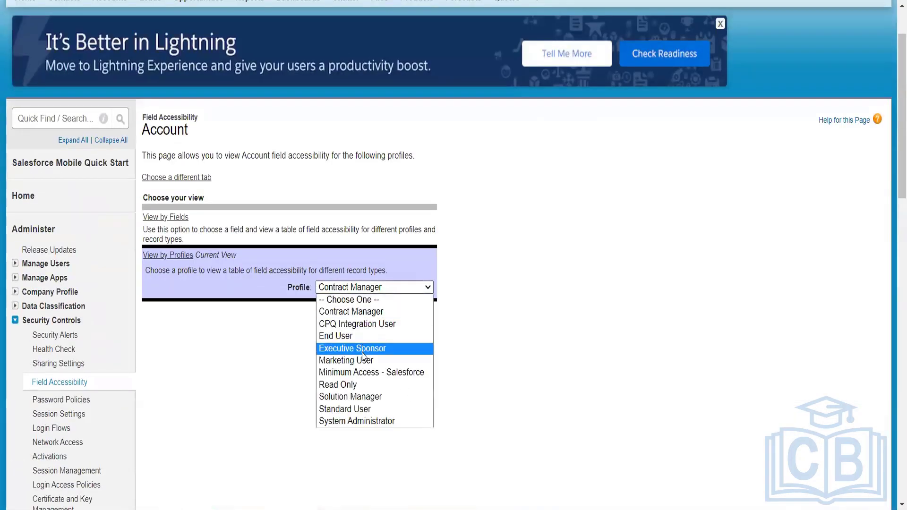
pyautogui.click(373, 312)
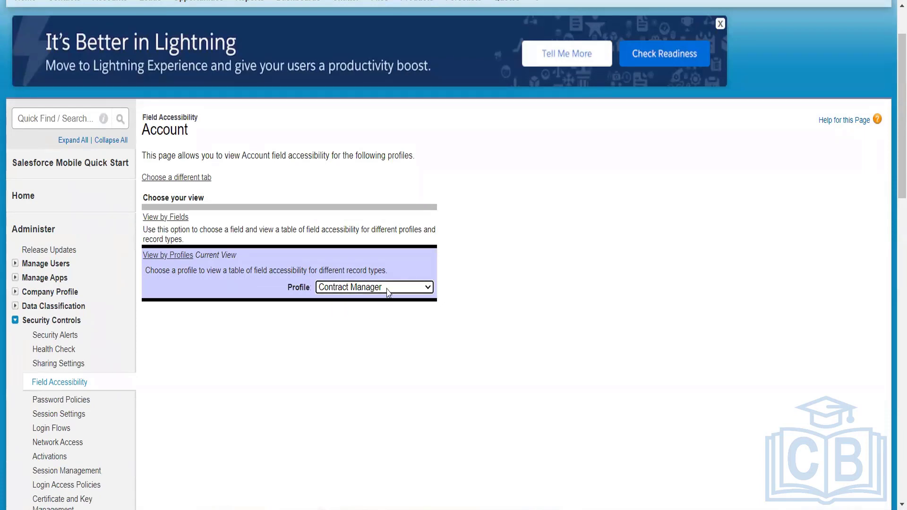
pyautogui.scroll(-6, 401, 324)
pyautogui.scroll(3, 401, 325)
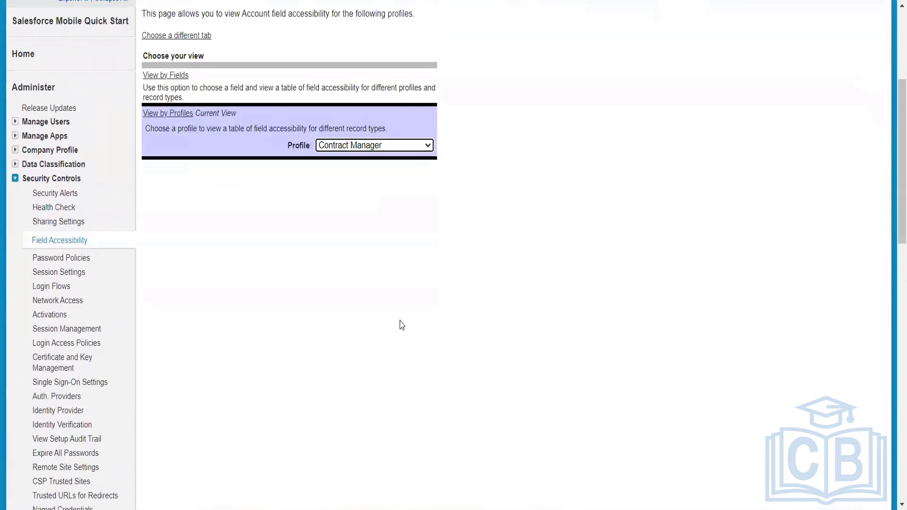
pyautogui.click(430, 147)
pyautogui.click(395, 169)
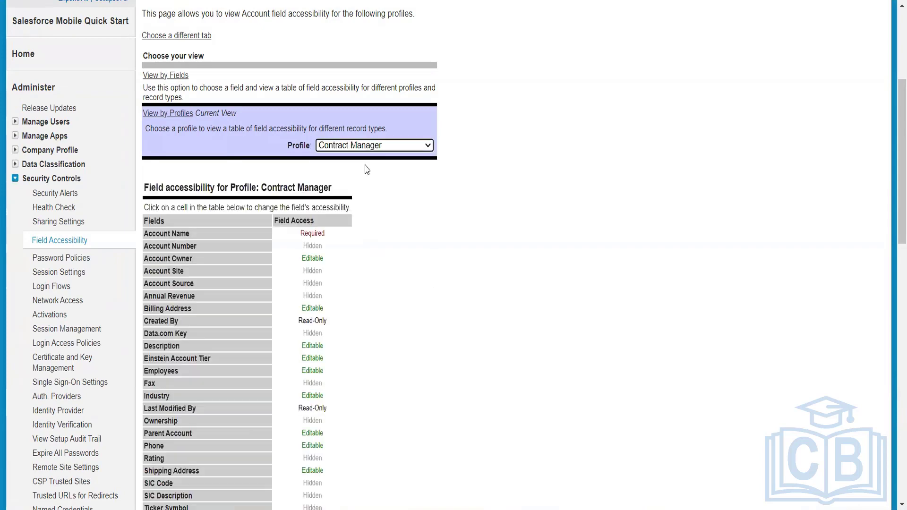
# Review the Website field's access settings for Contract Manager, turn off its field-level Visible option and save
pyautogui.scroll(-5, 313, 375)
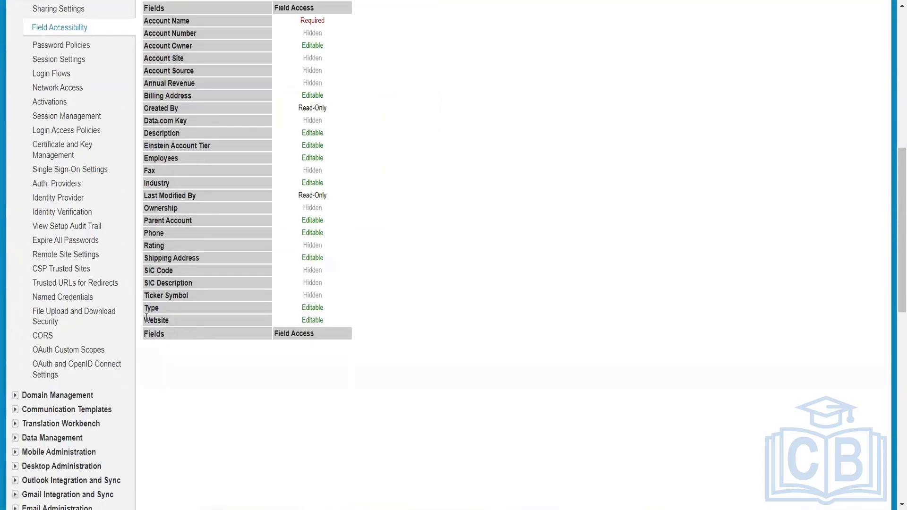
pyautogui.click(312, 321)
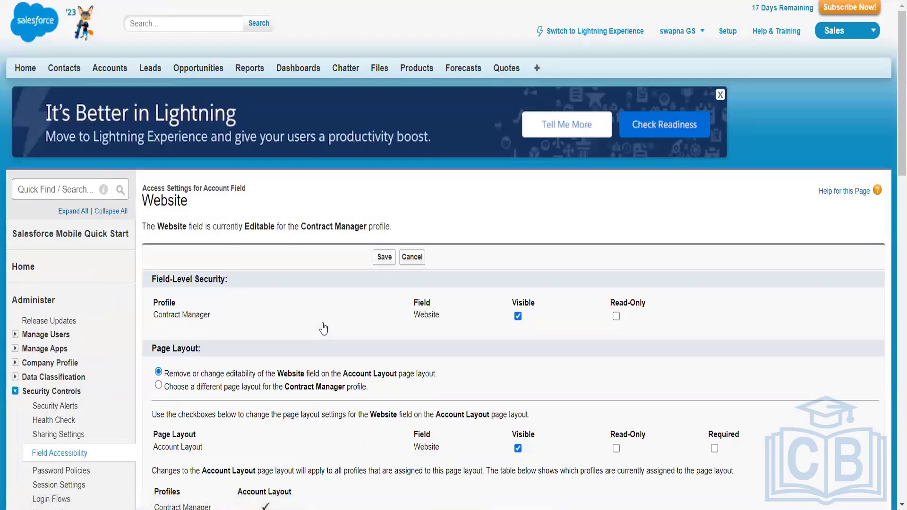
pyautogui.scroll(-2, 323, 329)
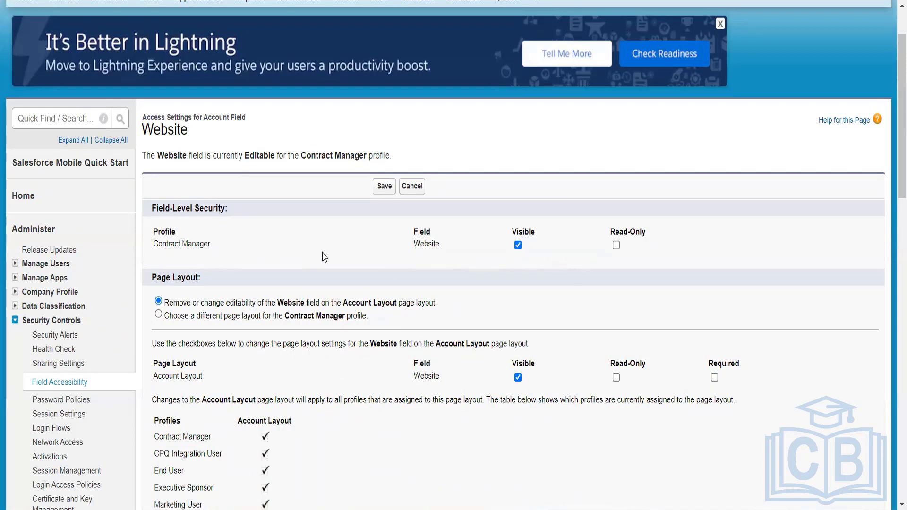
pyautogui.scroll(-2, 358, 324)
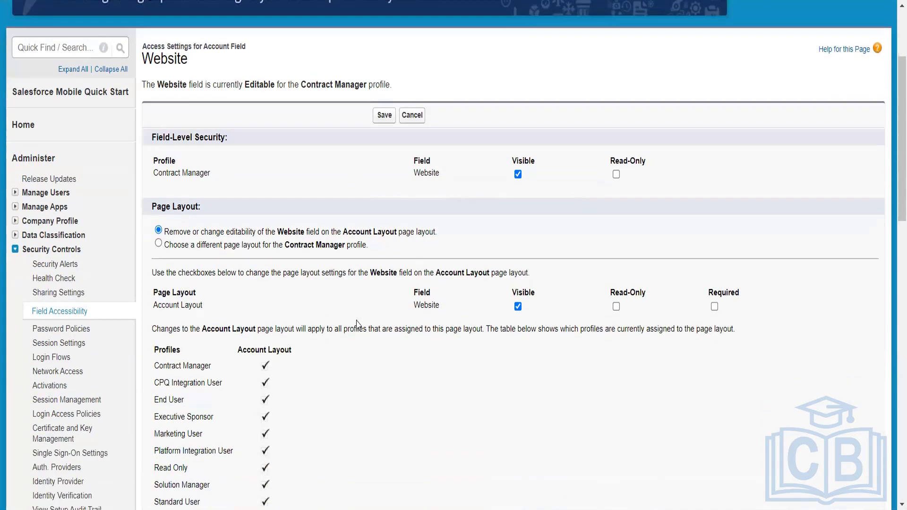
pyautogui.scroll(-2, 357, 324)
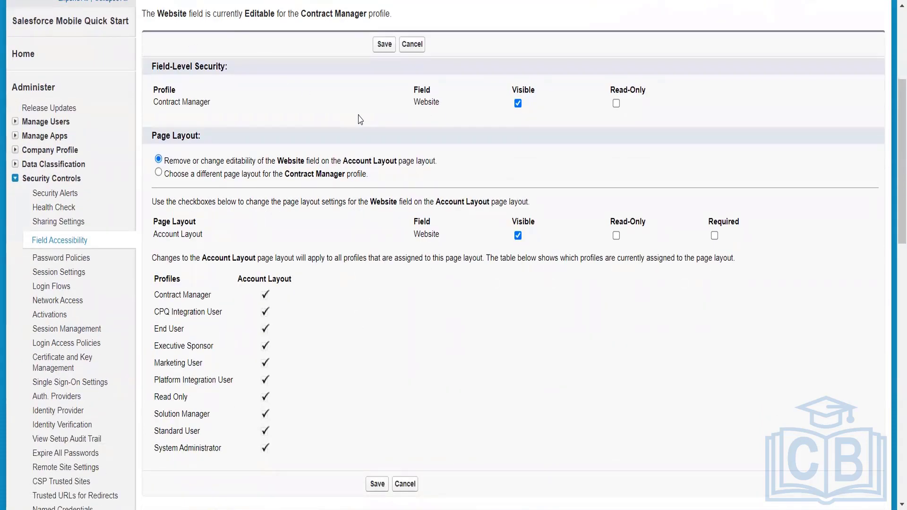
pyautogui.scroll(6, 360, 119)
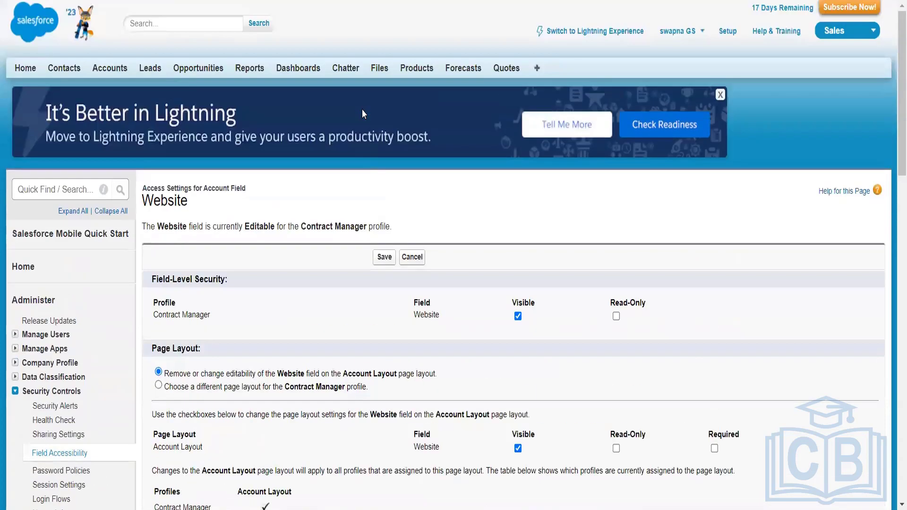
pyautogui.scroll(-2, 361, 109)
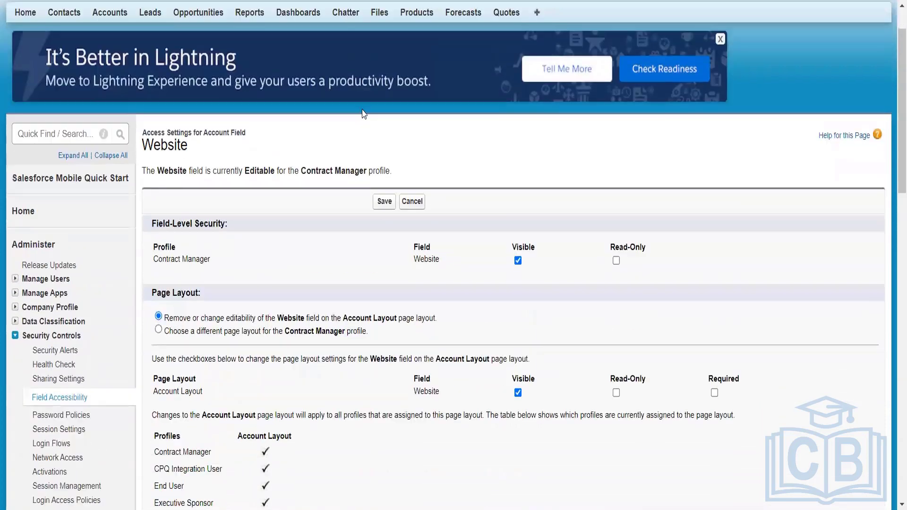
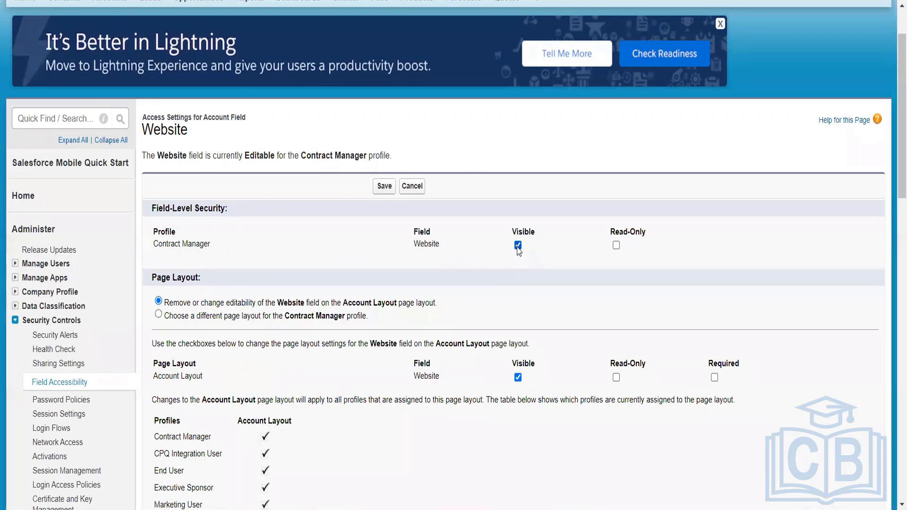
pyautogui.click(518, 247)
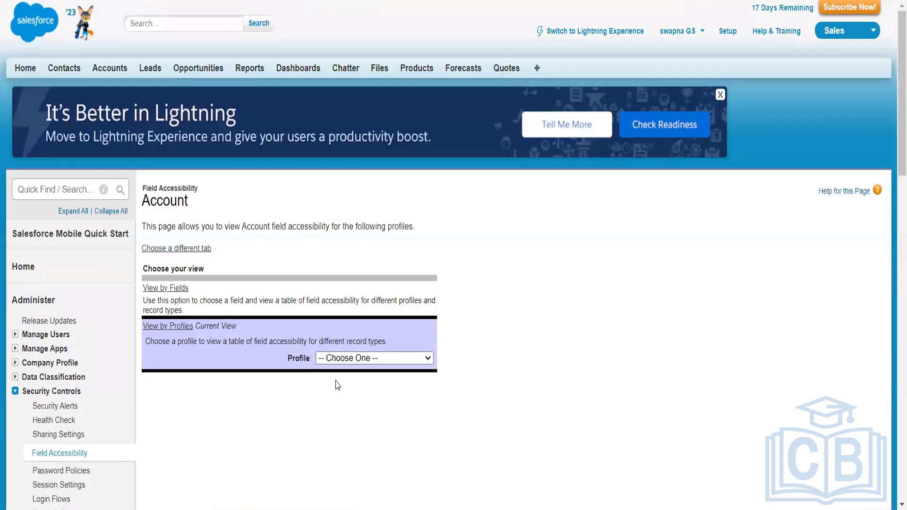
# Display the Contract Manager field accessibility table and check the Website field's access and the reason for it
pyautogui.scroll(-5, 336, 385)
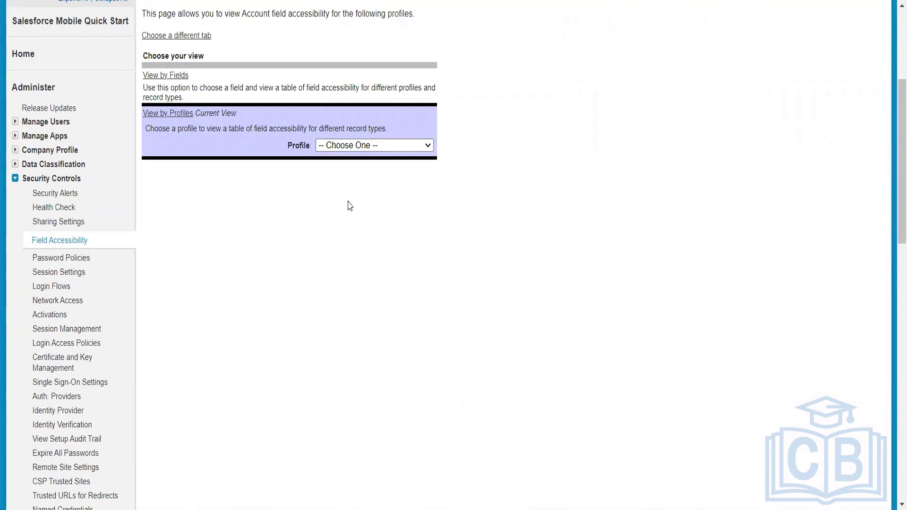
pyautogui.click(354, 146)
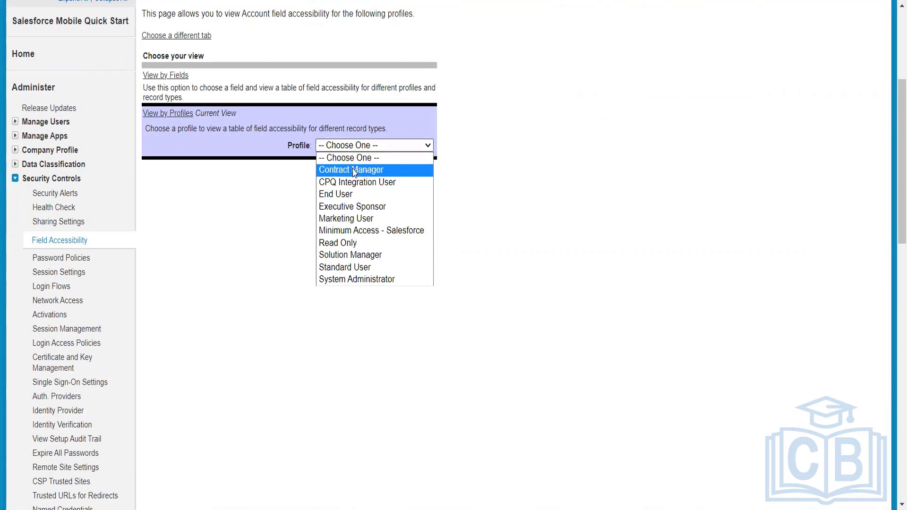
pyautogui.click(571, 258)
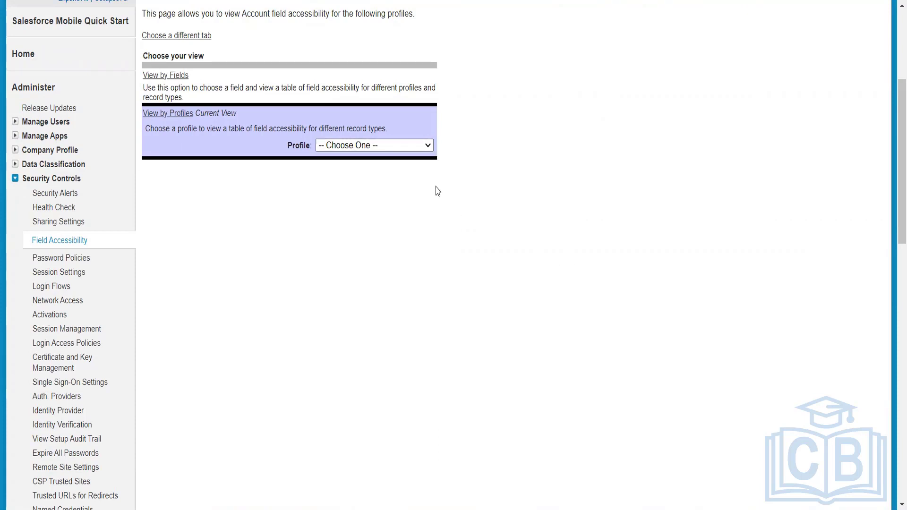
pyautogui.click(390, 146)
pyautogui.click(368, 169)
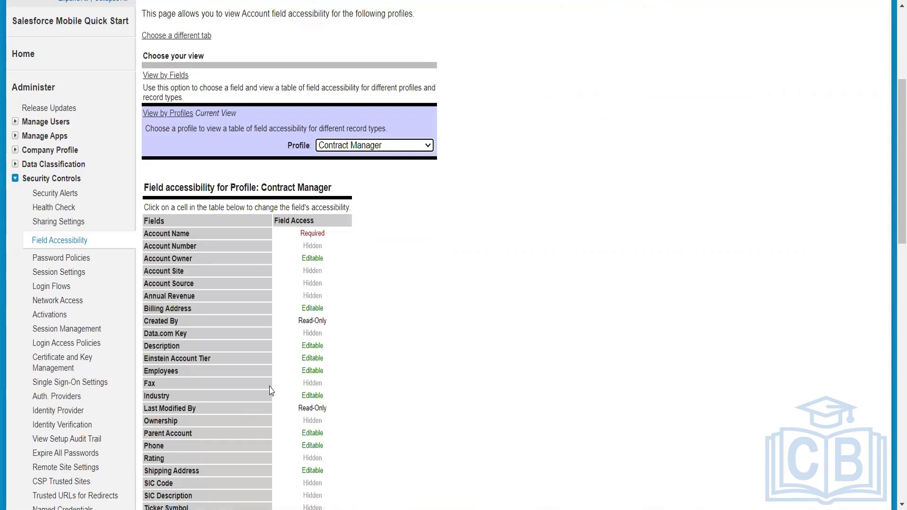
pyautogui.scroll(-5, 271, 391)
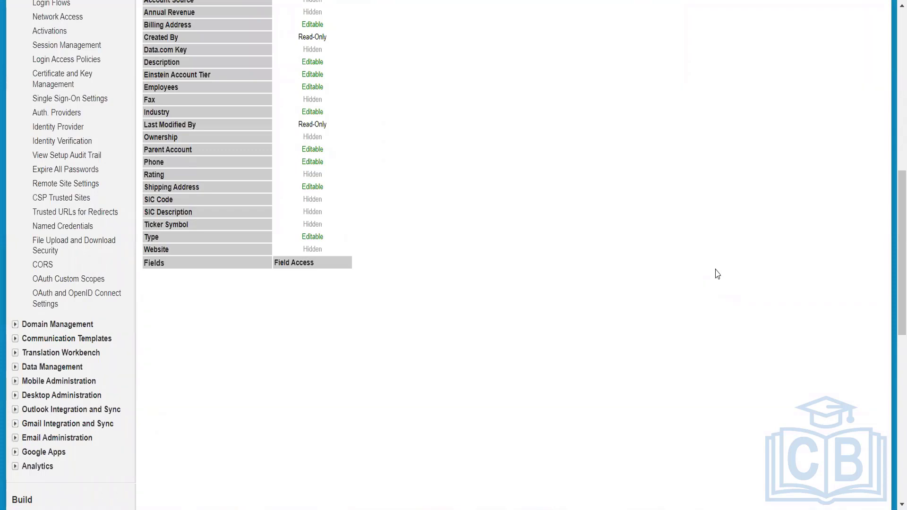
pyautogui.moveTo(321, 258)
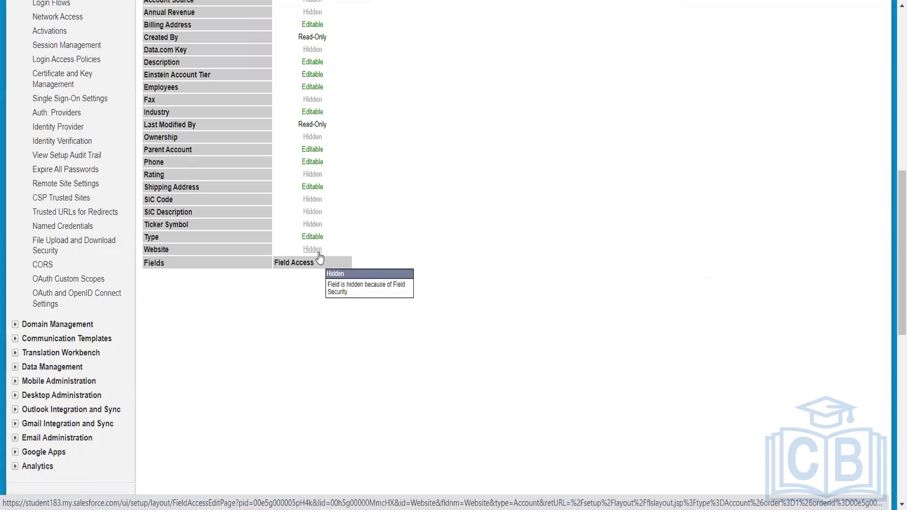
# Turn the Website field's field-level Visible option back on for the Contract Manager profile and save
pyautogui.click(319, 255)
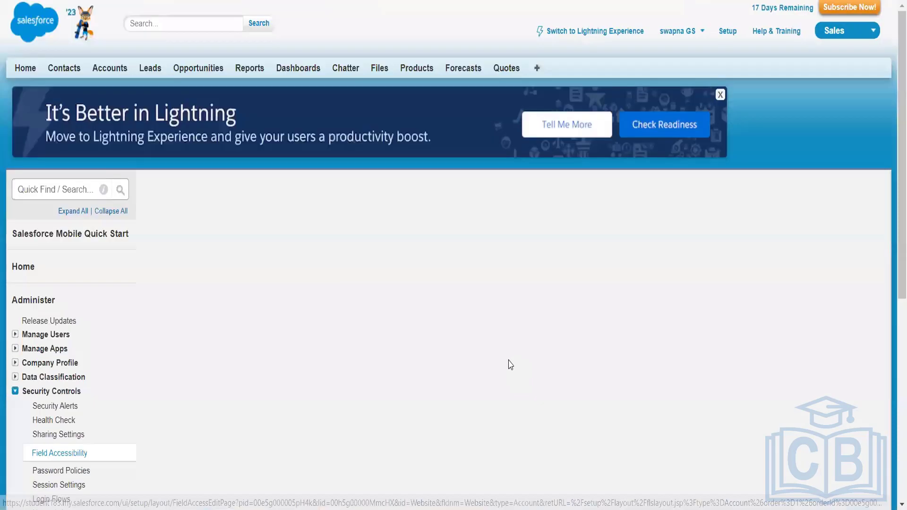
pyautogui.click(517, 317)
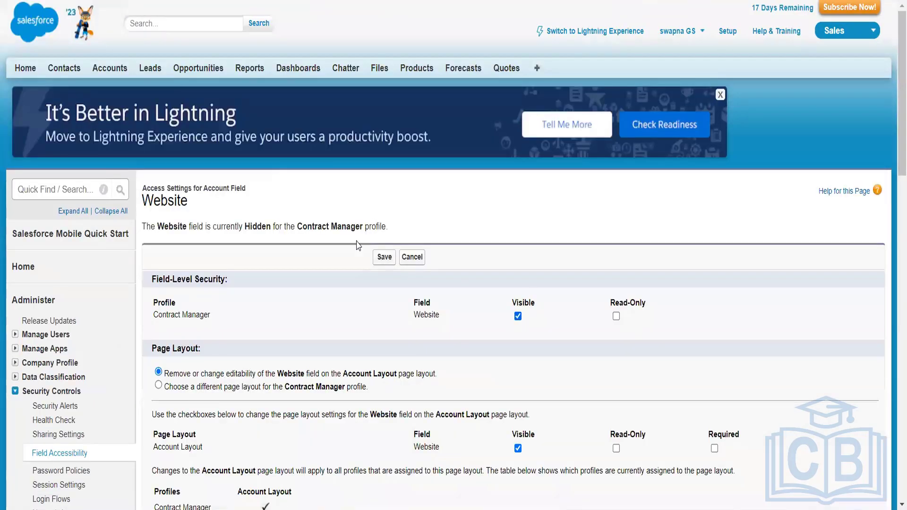
pyautogui.click(383, 258)
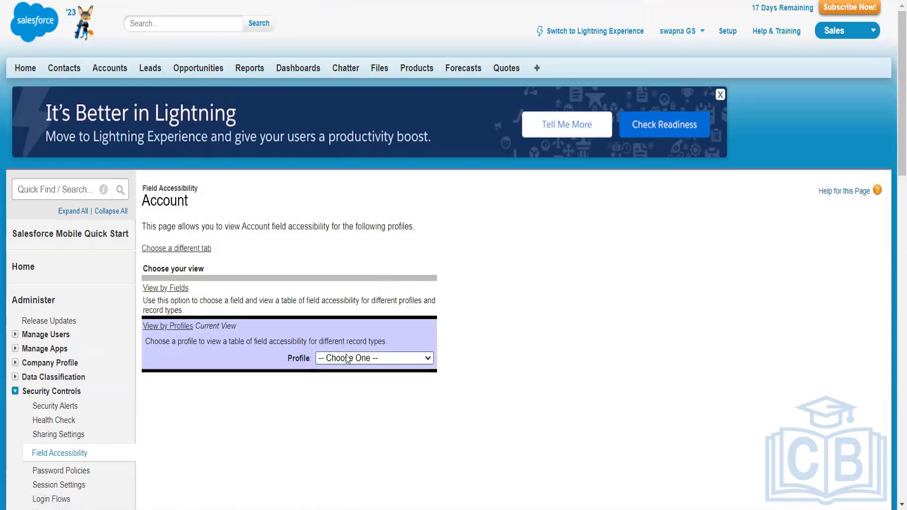
# Show the Contract Manager field table again and check the access reasons for the Website and Account Name fields
pyautogui.click(349, 358)
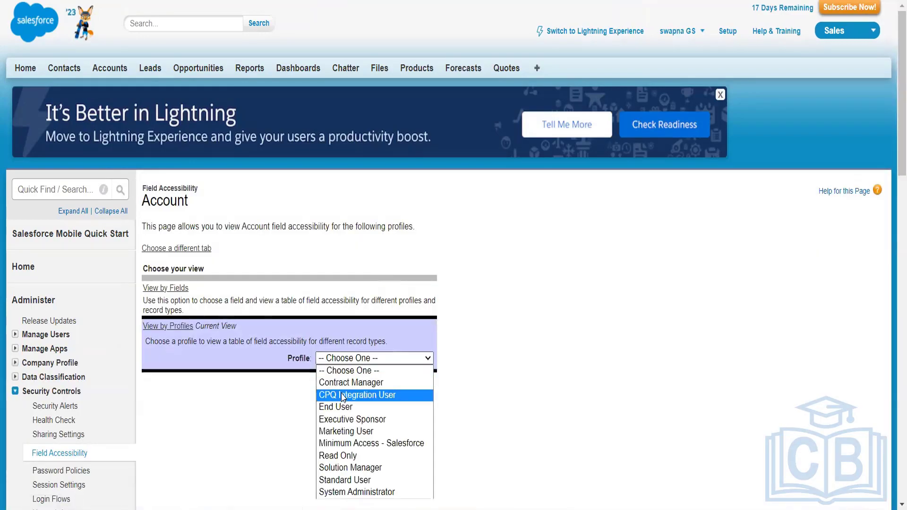
pyautogui.click(349, 382)
pyautogui.scroll(-6, 350, 383)
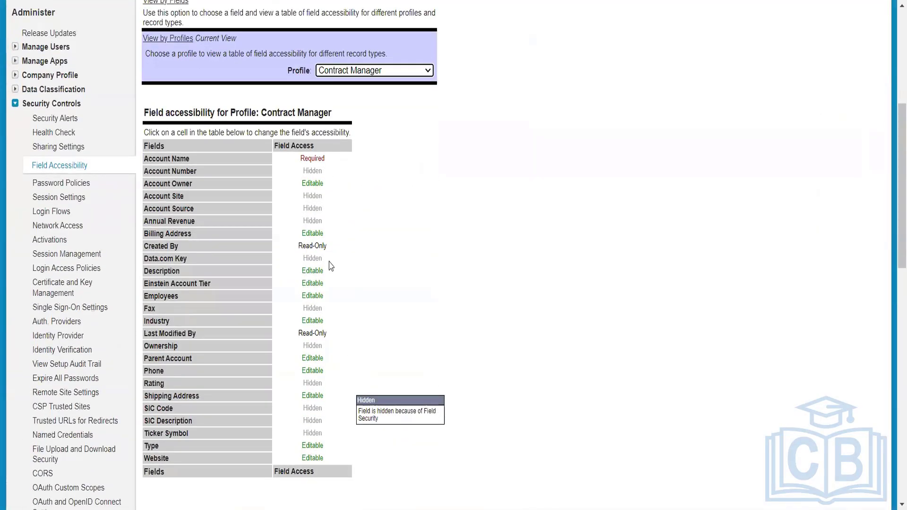
pyautogui.scroll(-4, 331, 265)
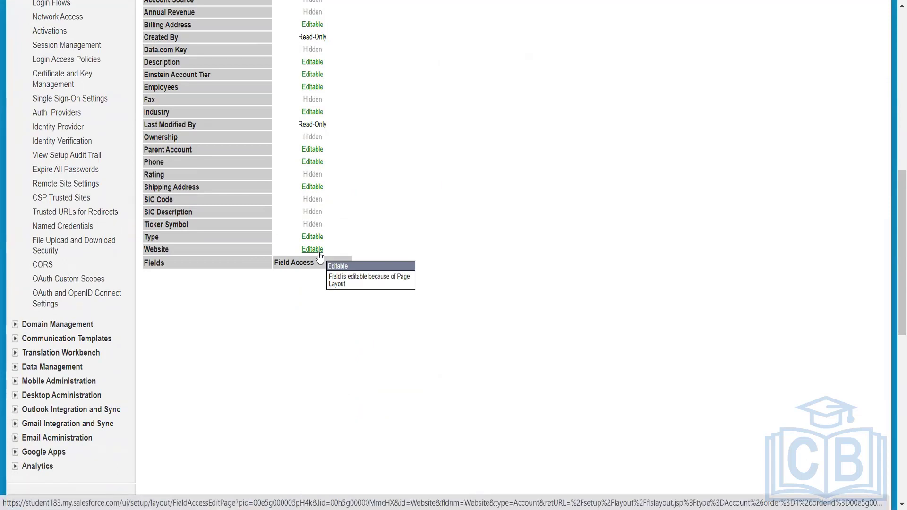
pyautogui.scroll(4, 320, 256)
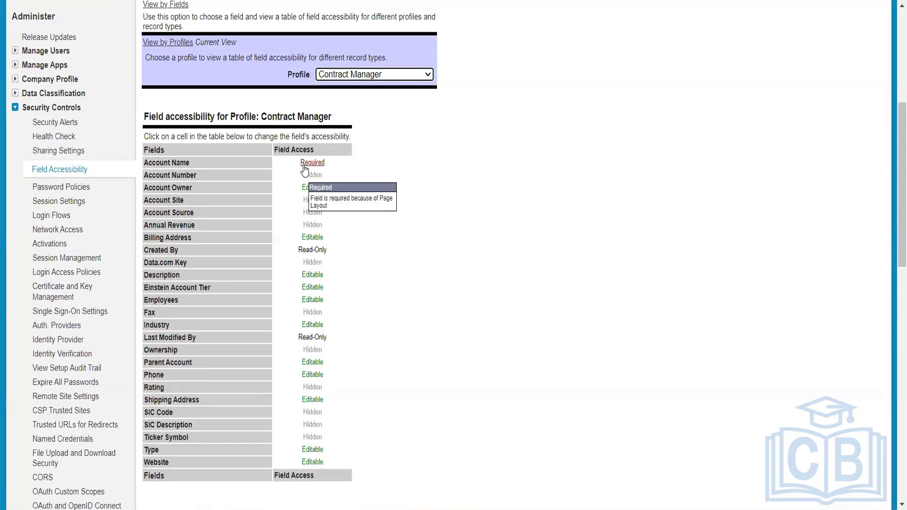
# View the Account Name field's access settings for the Contract Manager profile and return to the profile view
pyautogui.click(306, 164)
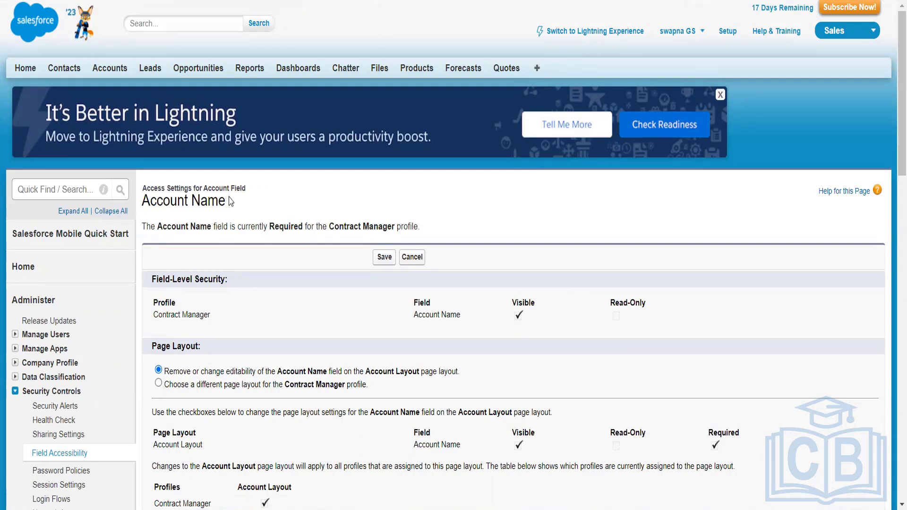
pyautogui.moveTo(234, 201); pyautogui.dragTo(170, 201)
pyautogui.hotkey('alt', 'Left')
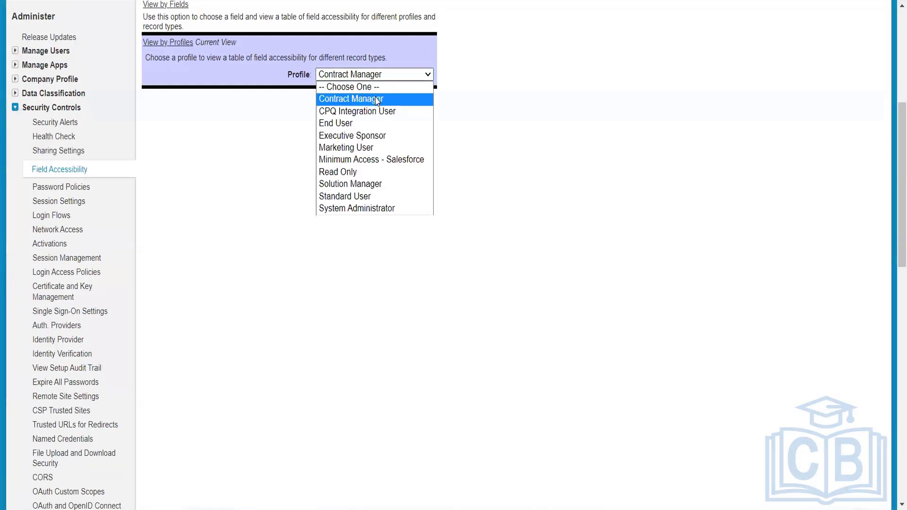
# Display the Account field accessibility table for the Contract Manager profile and open the Website field's access settings
pyautogui.click(377, 99)
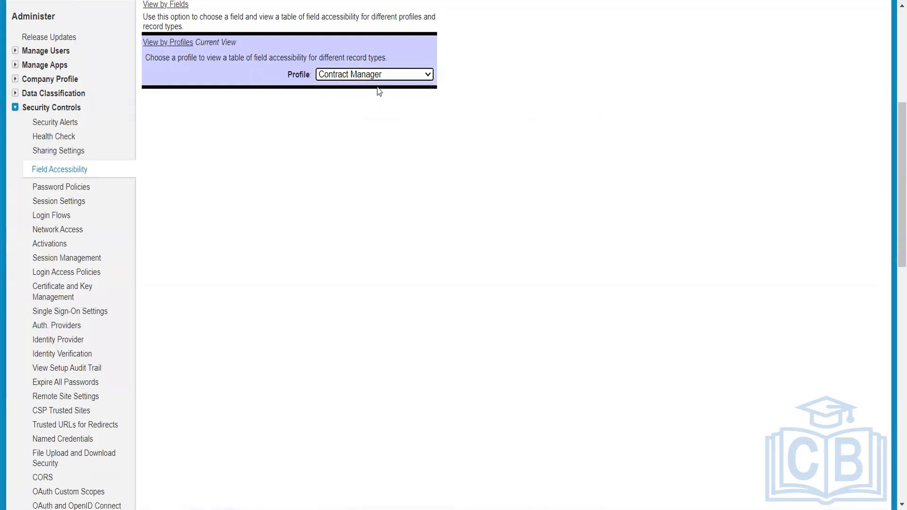
pyautogui.click(409, 81)
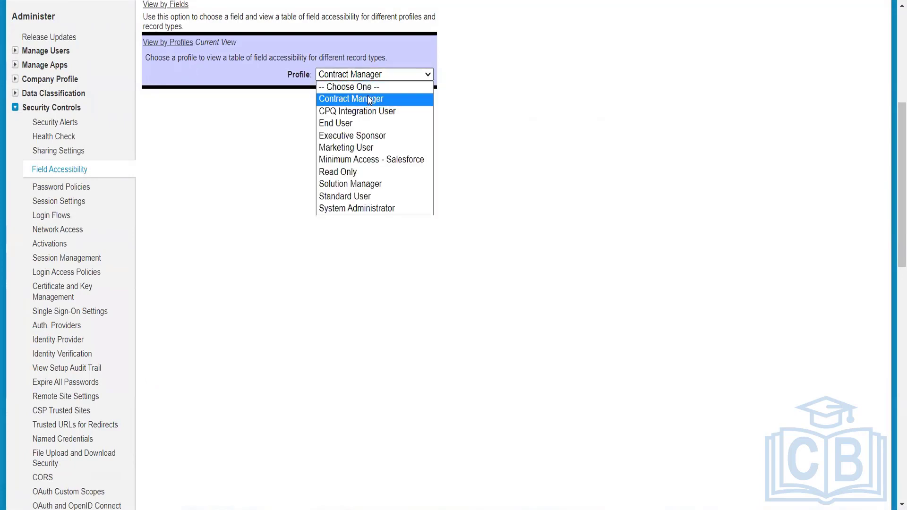
pyautogui.click(406, 98)
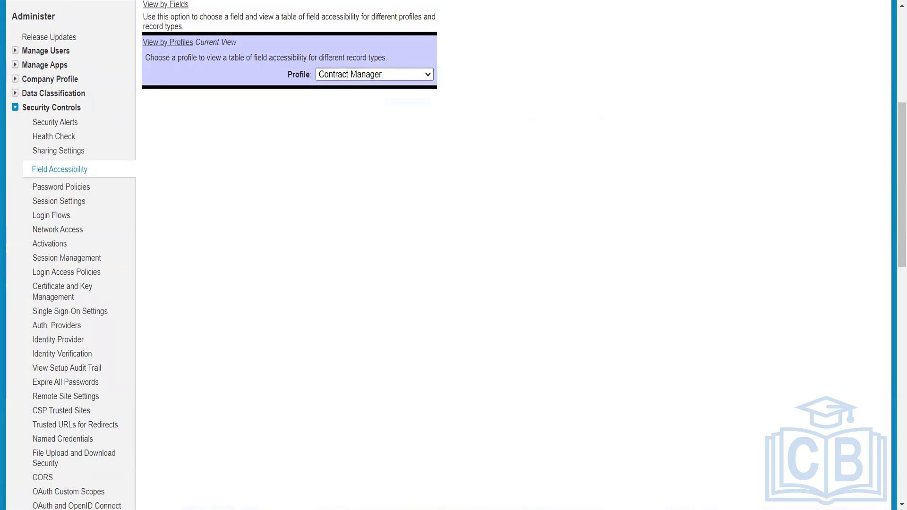
pyautogui.click(366, 78)
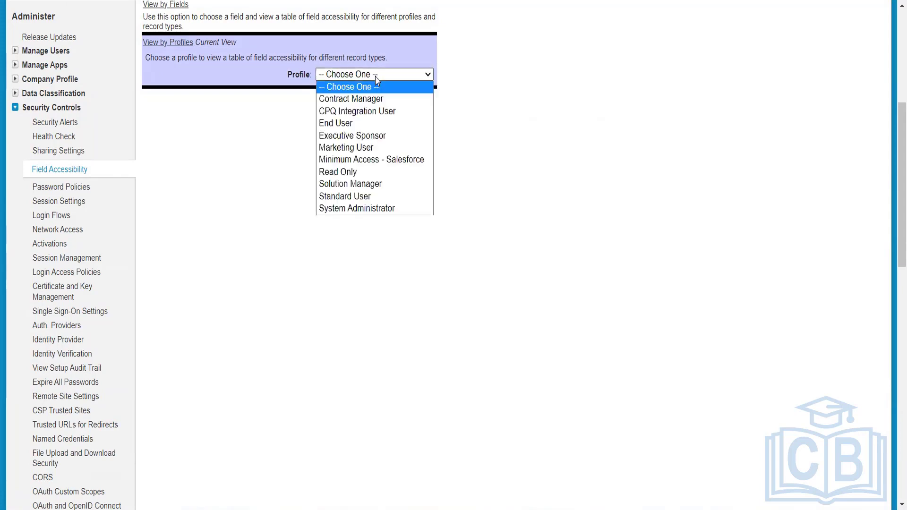
pyautogui.click(365, 99)
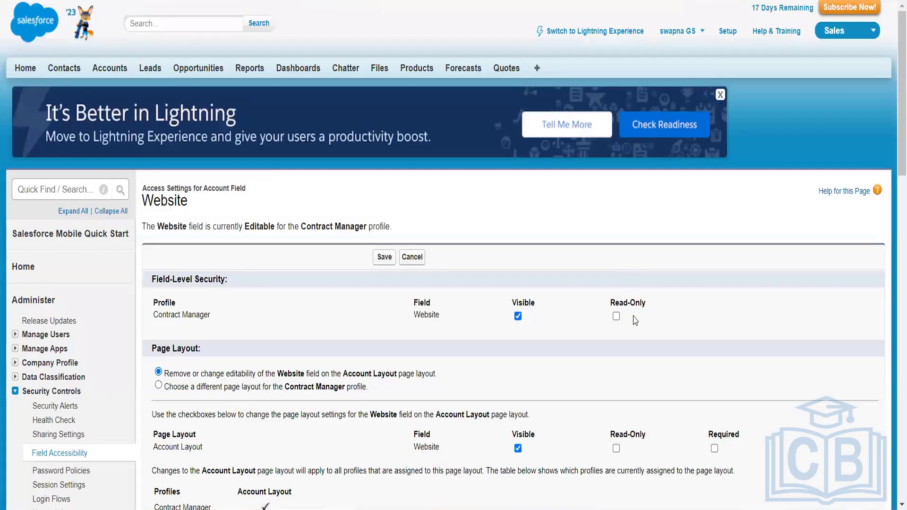
# Make the Website field visible and required on the Account Layout page layout and save the access settings
pyautogui.scroll(-3, 452, 370)
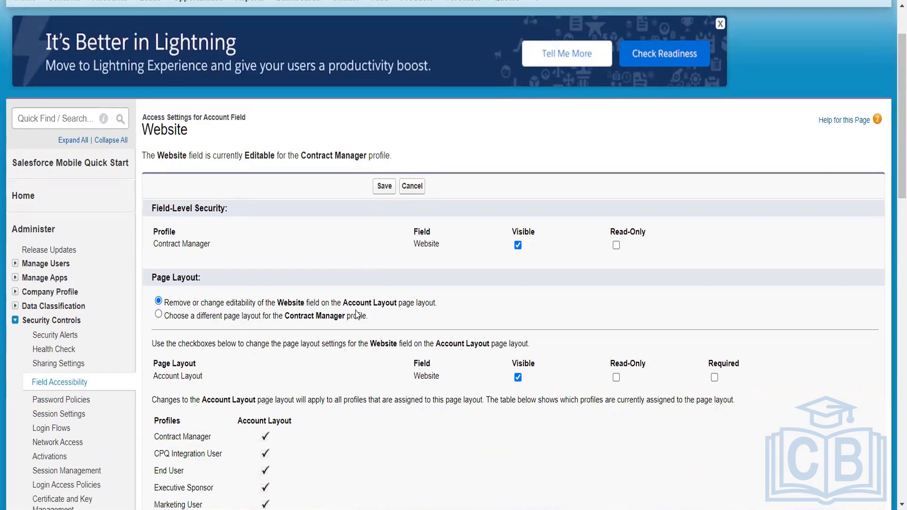
pyautogui.click(715, 378)
pyautogui.scroll(-2, 512, 337)
pyautogui.scroll(-1, 512, 337)
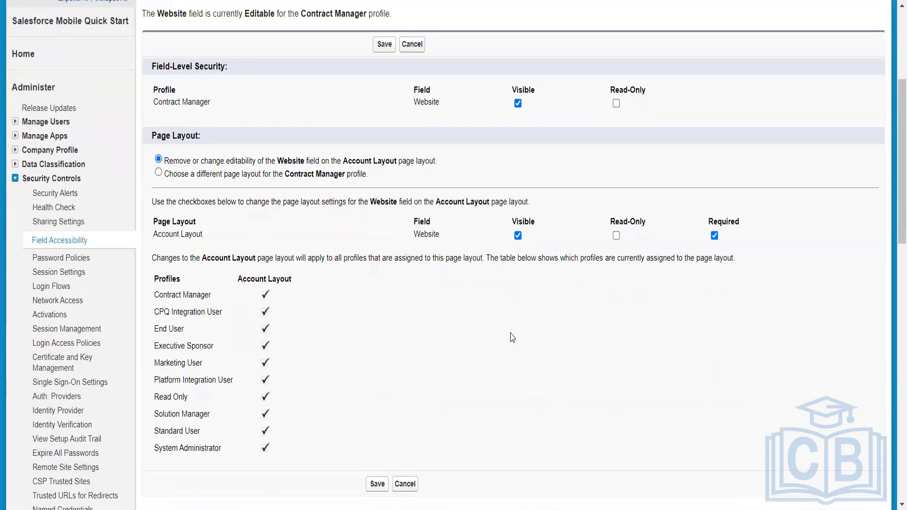
pyautogui.moveTo(154, 135); pyautogui.dragTo(195, 135)
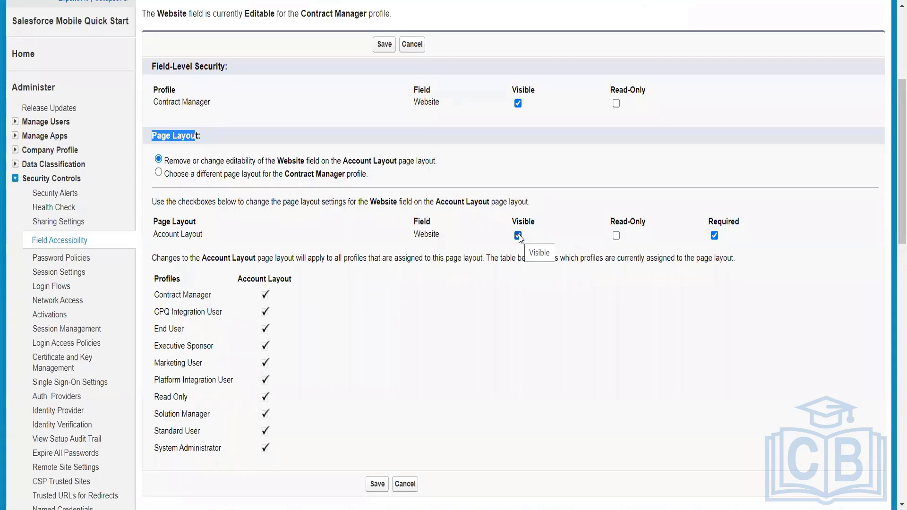
pyautogui.scroll(-3, 519, 237)
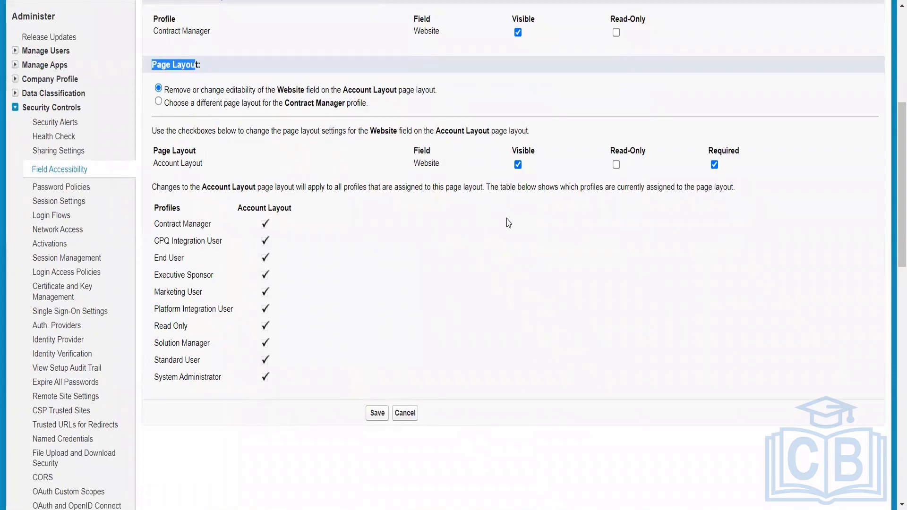
pyautogui.click(518, 164)
pyautogui.click(714, 165)
pyautogui.click(376, 413)
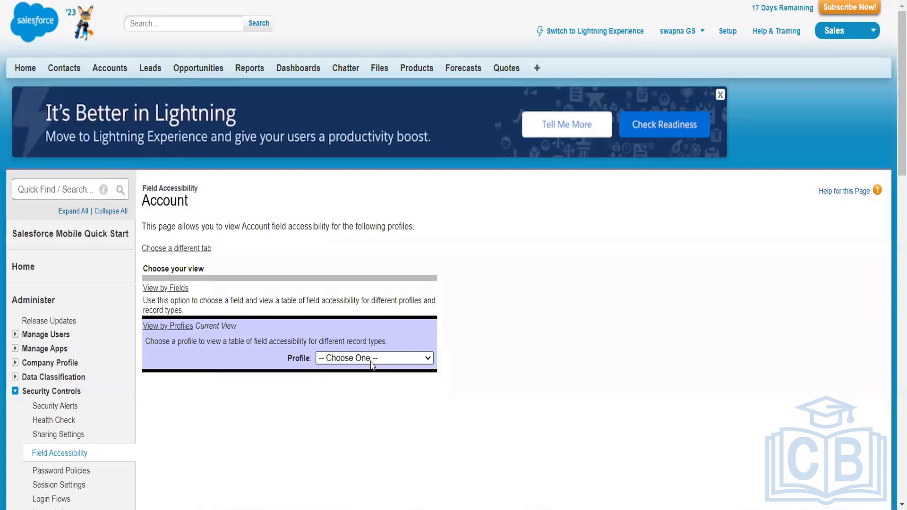
# Display the Contract Manager field accessibility table again and check the Website field's access after the page layout change
pyautogui.click(371, 359)
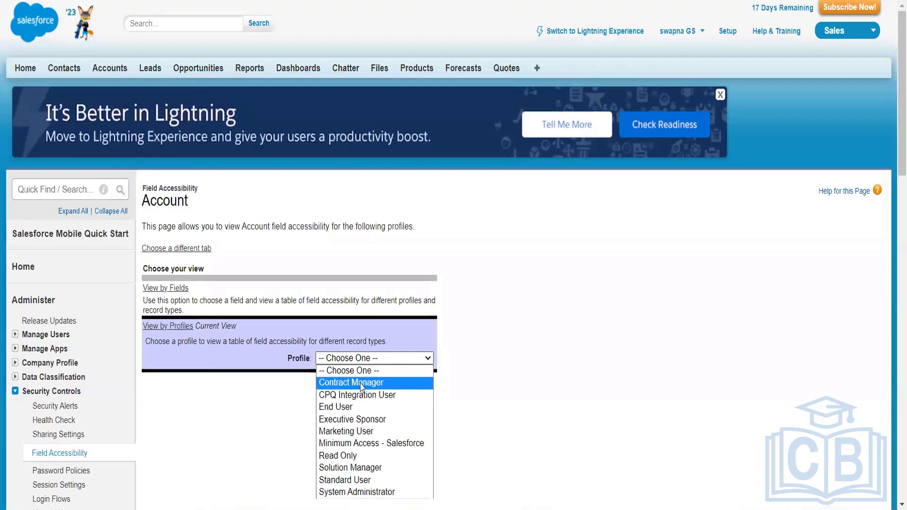
pyautogui.click(362, 386)
pyautogui.scroll(-9, 352, 367)
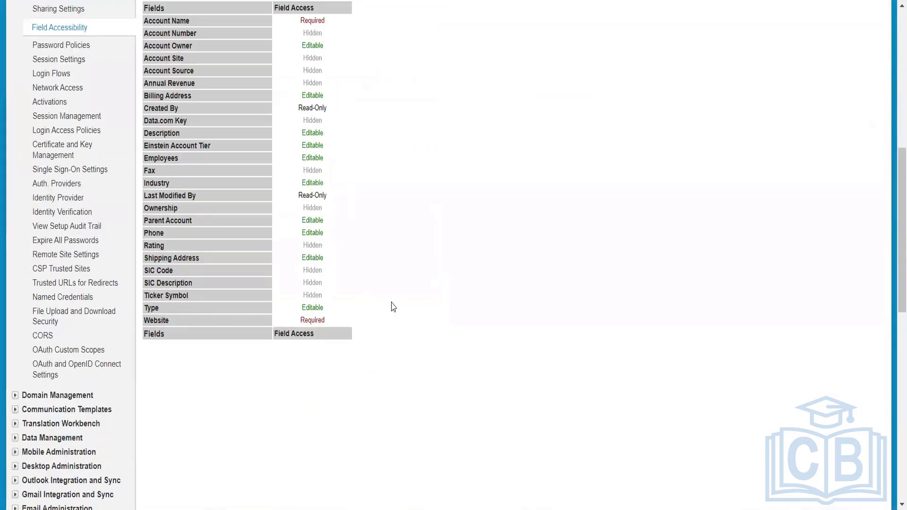
pyautogui.scroll(3, 397, 303)
pyautogui.scroll(4, 401, 301)
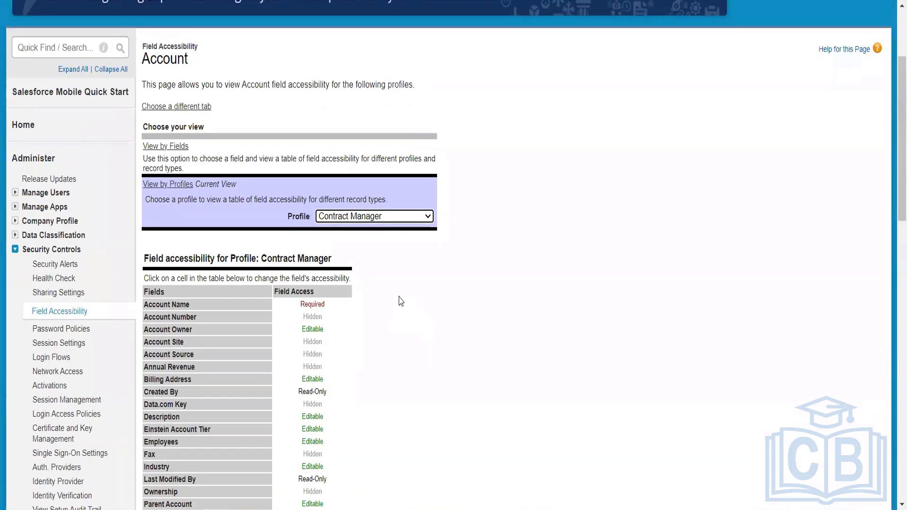
pyautogui.scroll(-6, 400, 301)
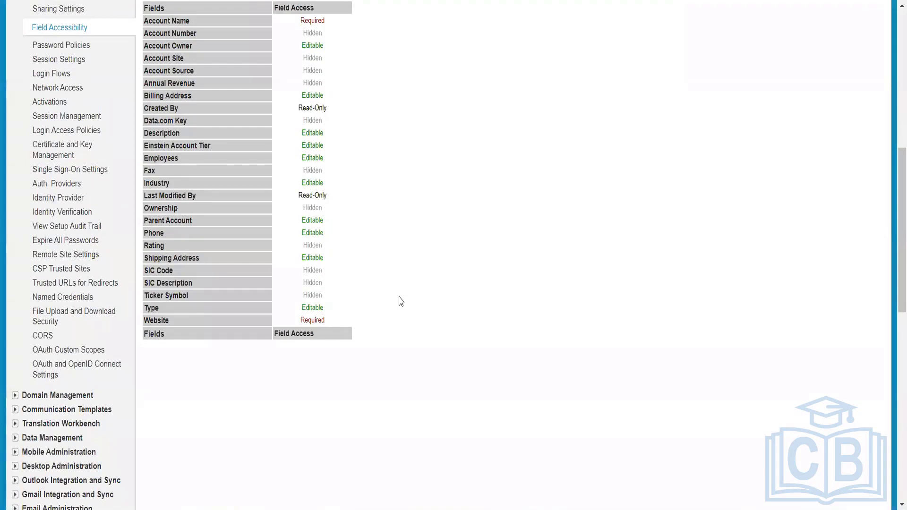
pyautogui.scroll(2, 400, 302)
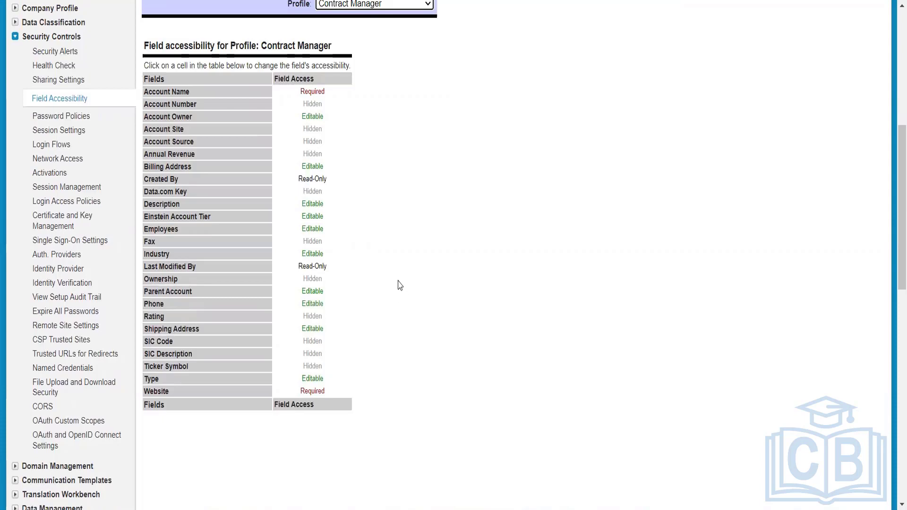
pyautogui.scroll(5, 485, 324)
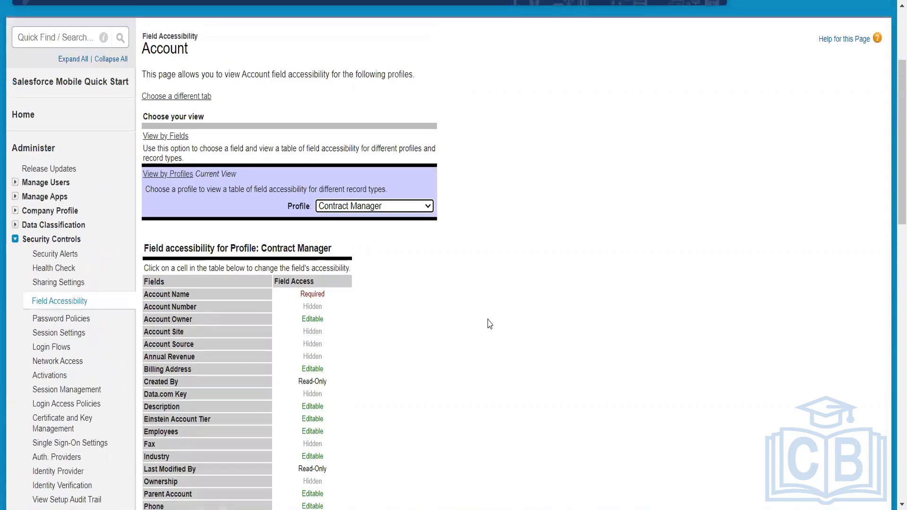
pyautogui.scroll(-2, 489, 324)
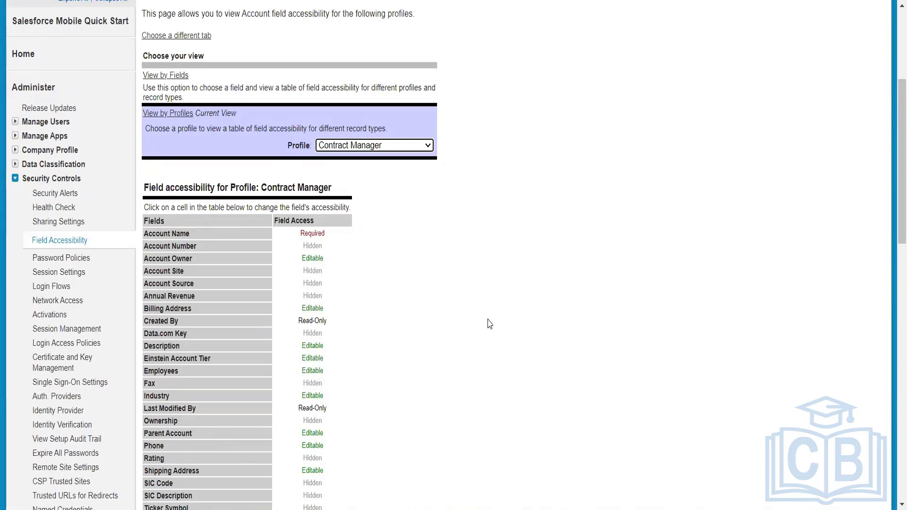
# Open the Password Policies settings and review the available user password expiry periods, leaving the selection as it is
pyautogui.click(60, 259)
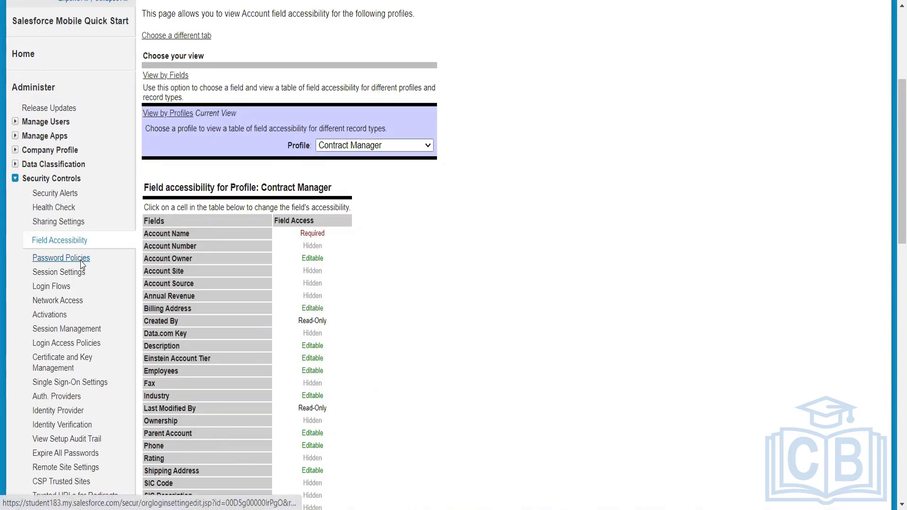
pyautogui.scroll(-3, 525, 307)
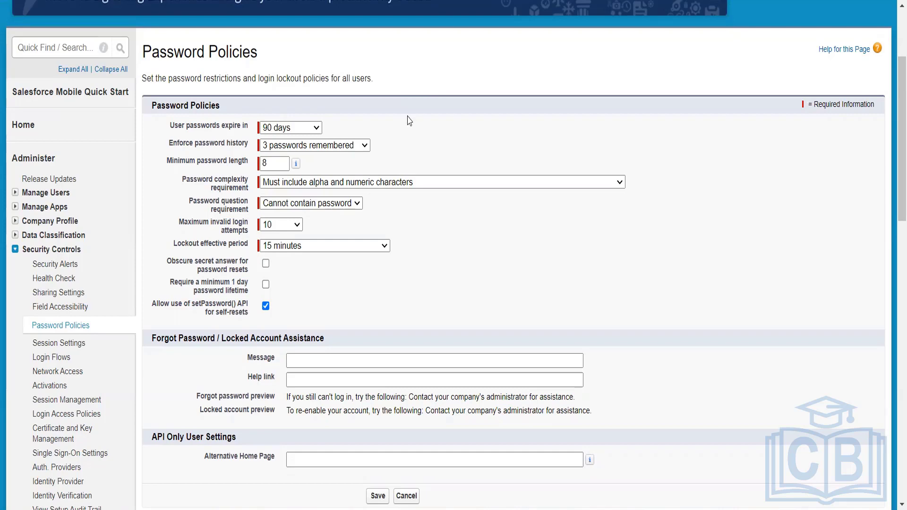
pyautogui.click(298, 134)
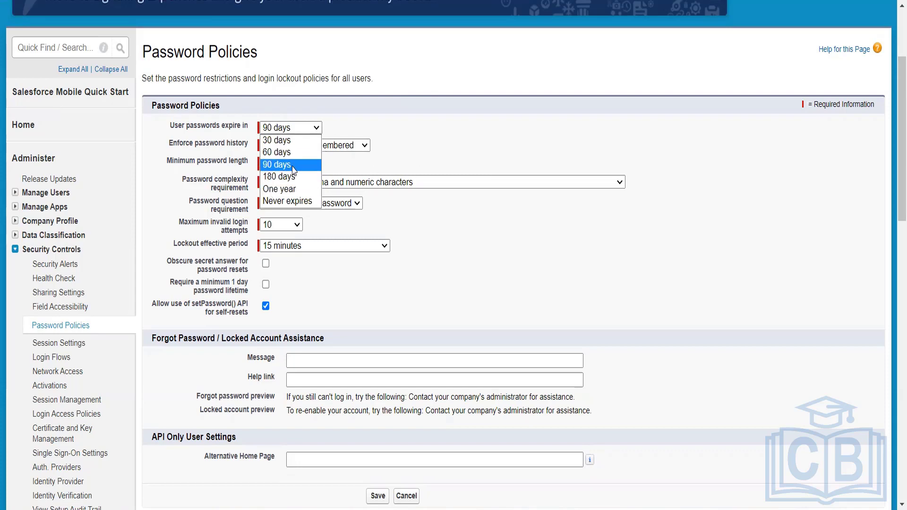
pyautogui.click(395, 137)
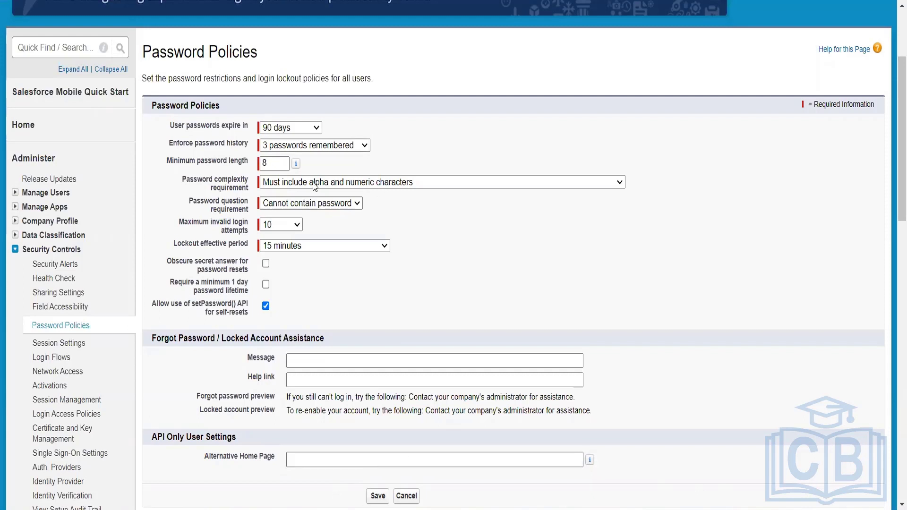
# Review the minimum password length setting and the available password complexity requirements without choosing another option
pyautogui.moveTo(296, 164)
pyautogui.click(339, 182)
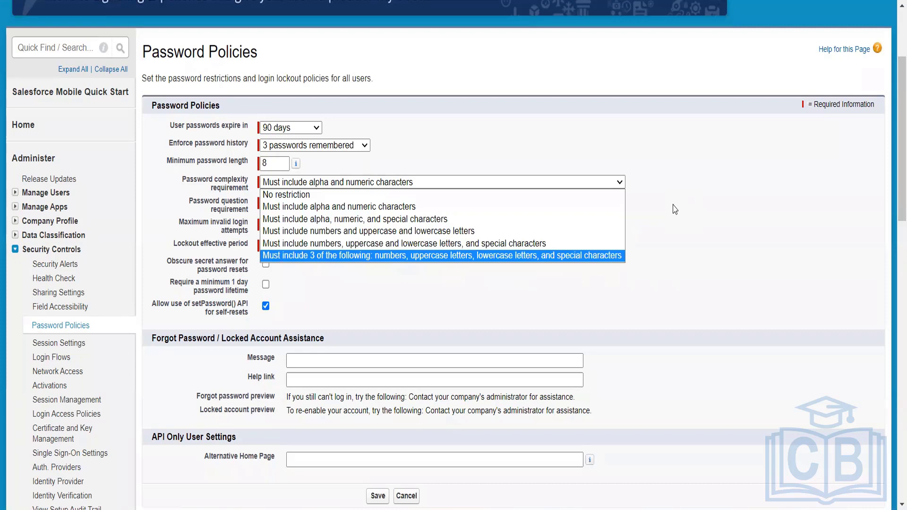
pyautogui.click(674, 210)
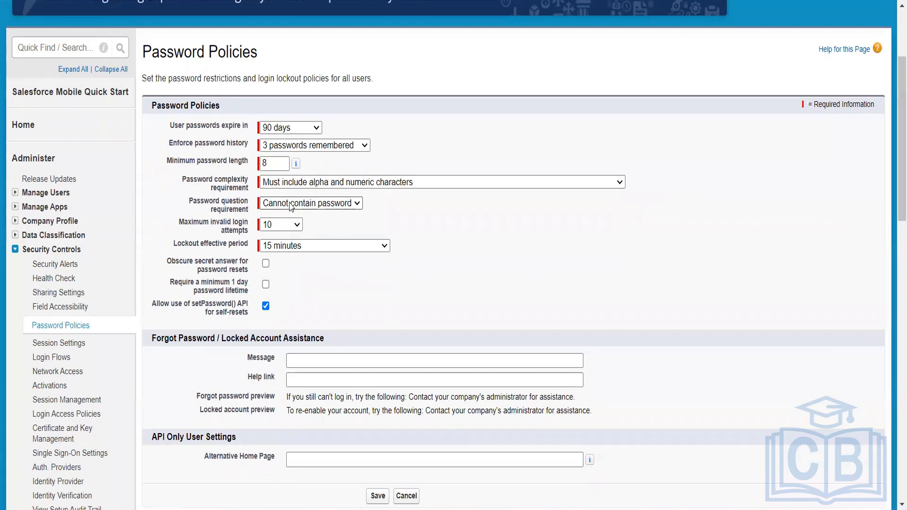
# Review the password history options without changing them and show the choices for maximum invalid login attempts
pyautogui.click(298, 146)
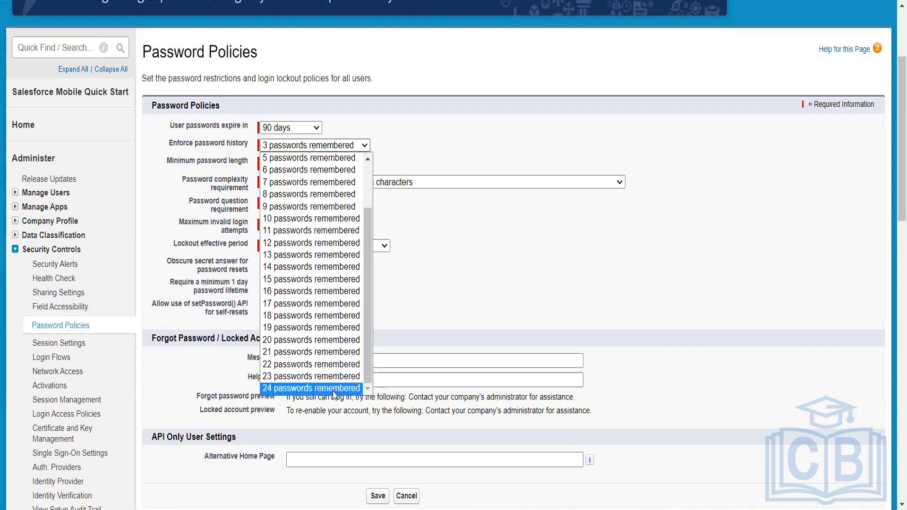
pyautogui.scroll(2, 329, 244)
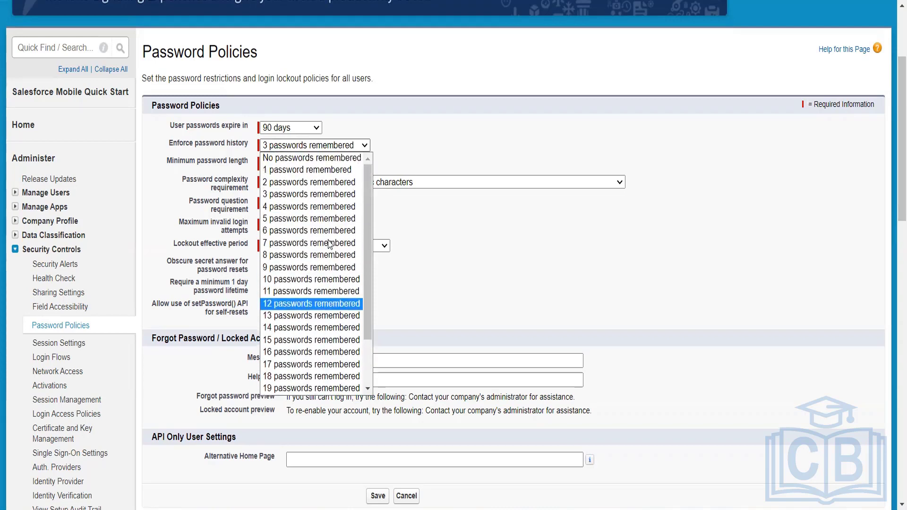
pyautogui.click(443, 146)
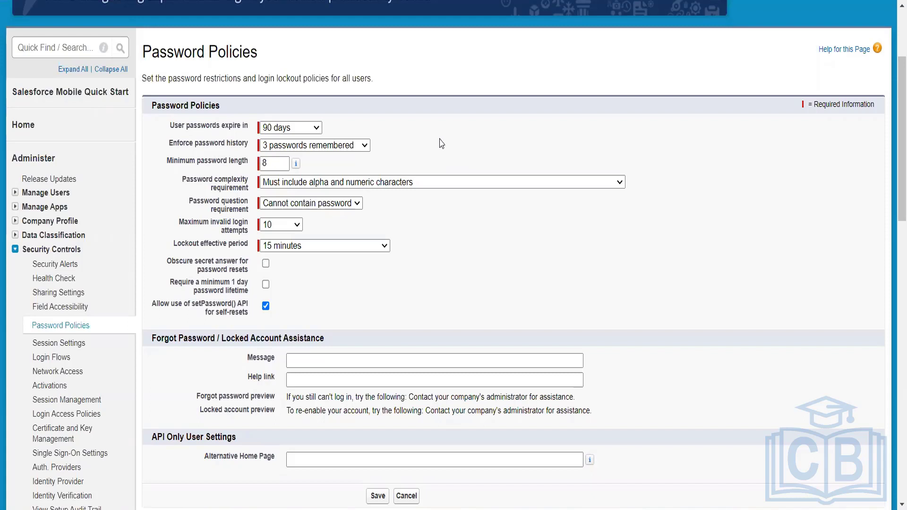
pyautogui.click(284, 228)
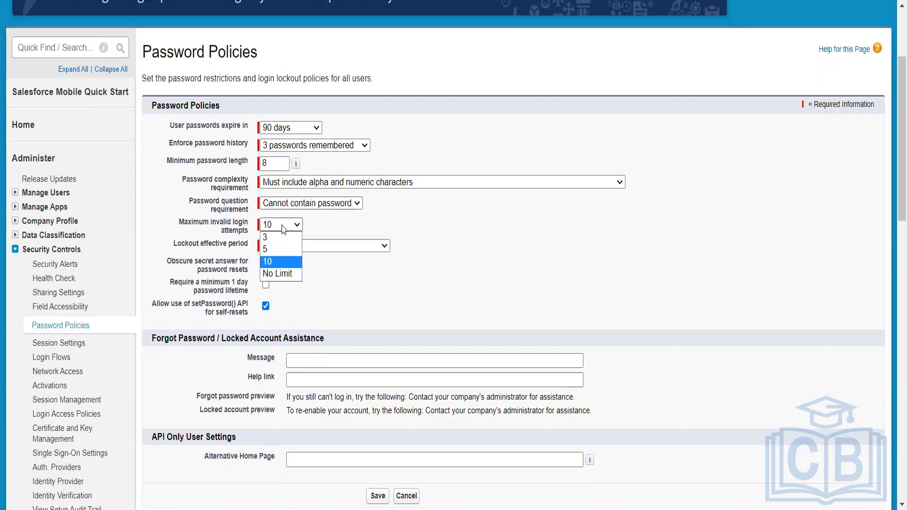